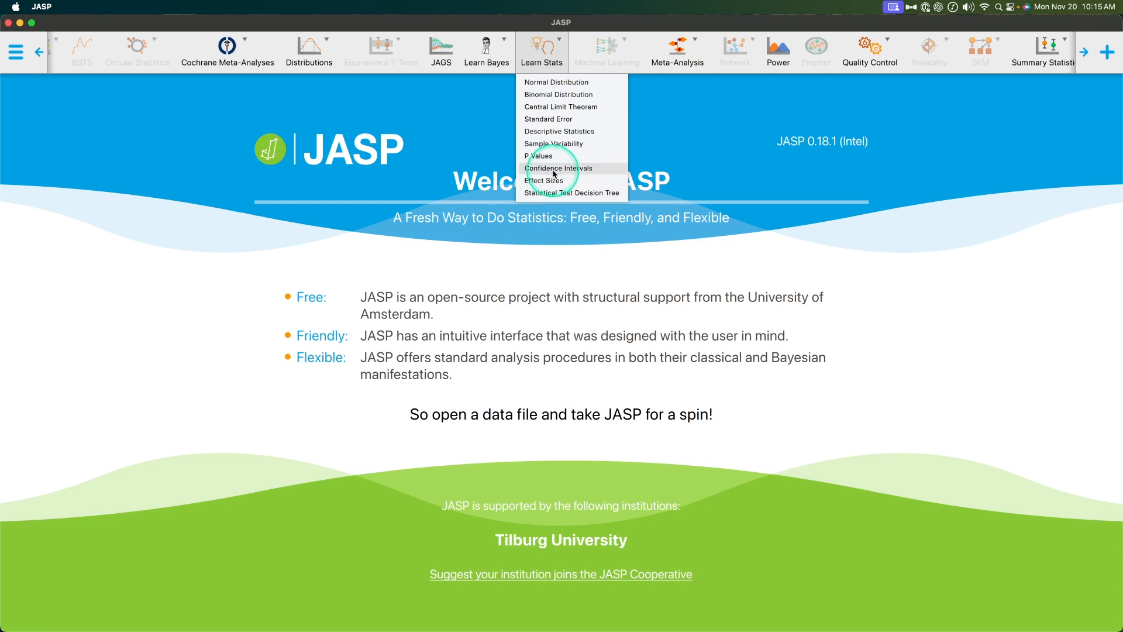
Check that the Learn Stats module is enabled in the module list and open its Confidence Intervals analysis.
click(832, 243)
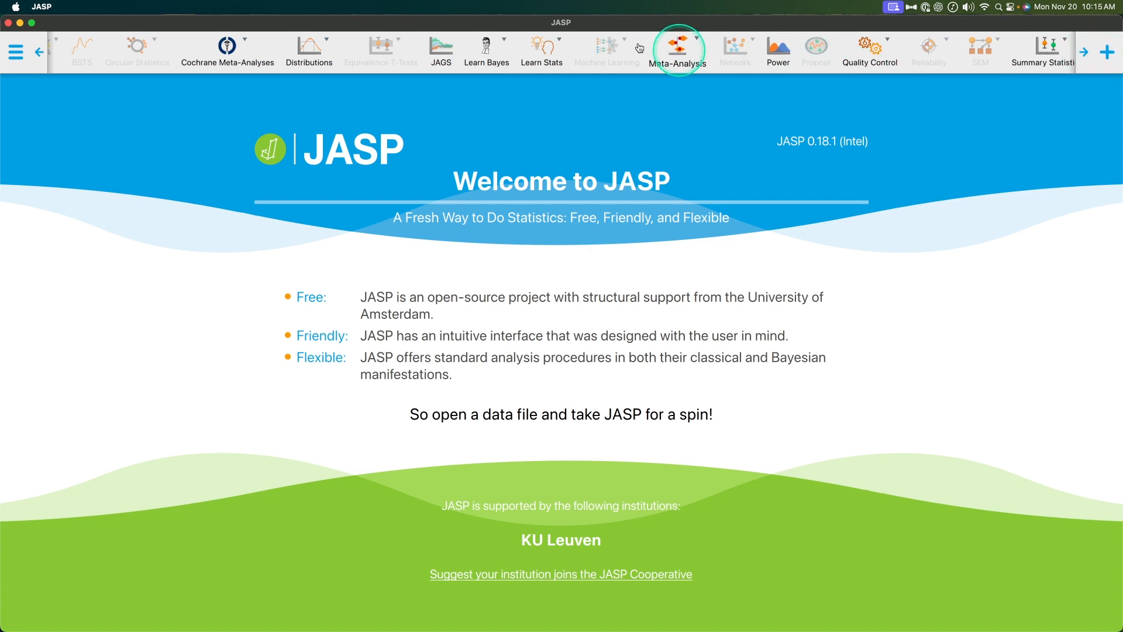
click(1105, 58)
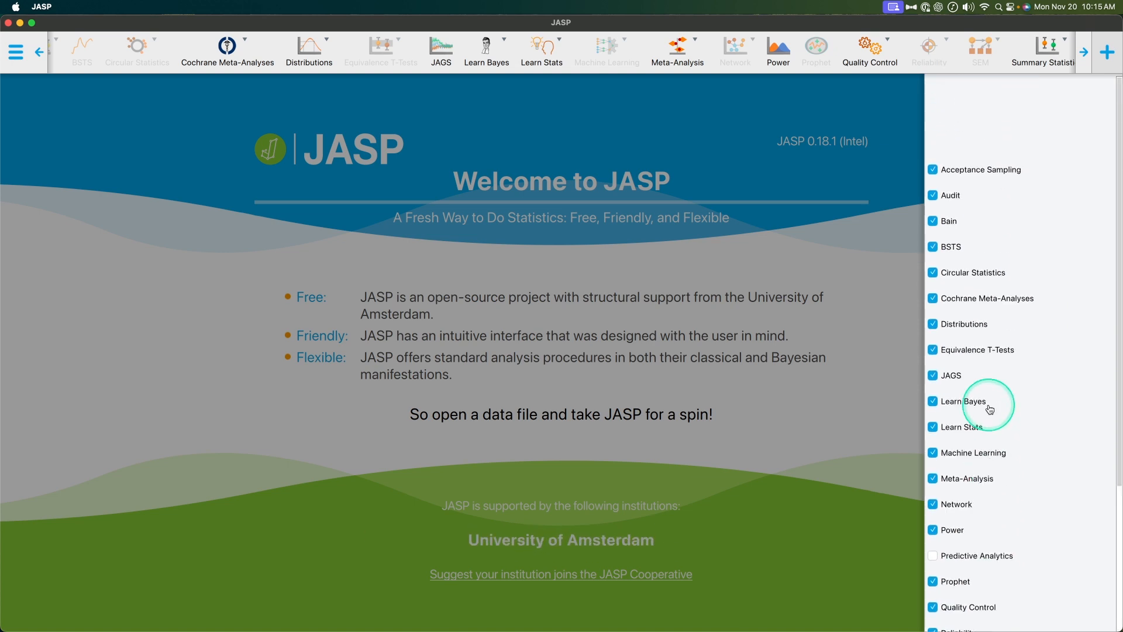
scroll(980, 322, down, 3)
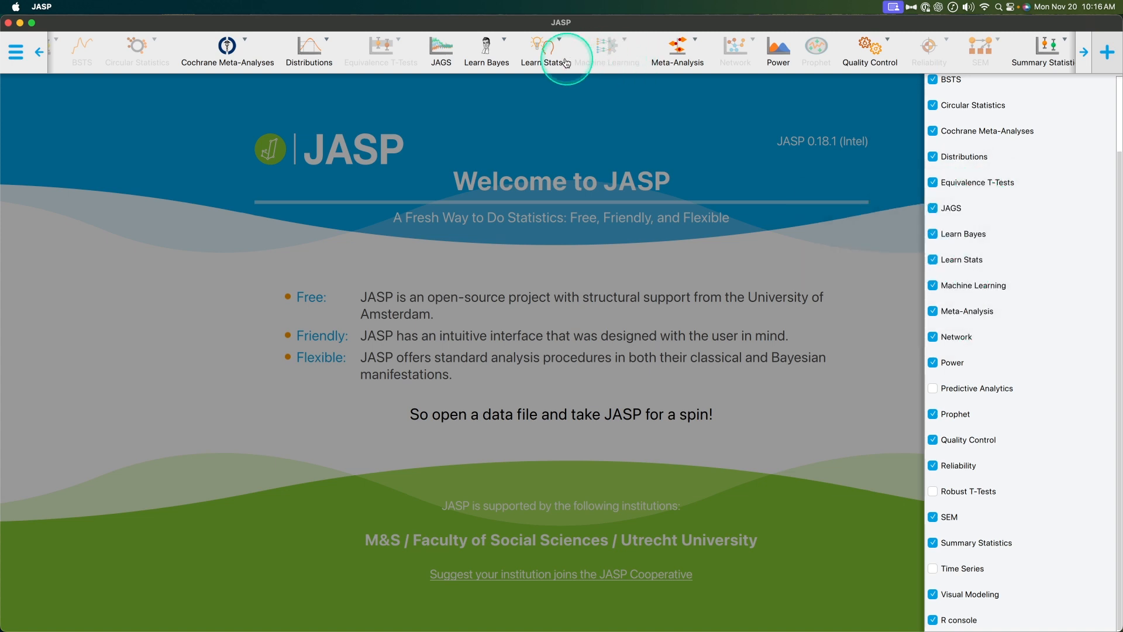
click(907, 280)
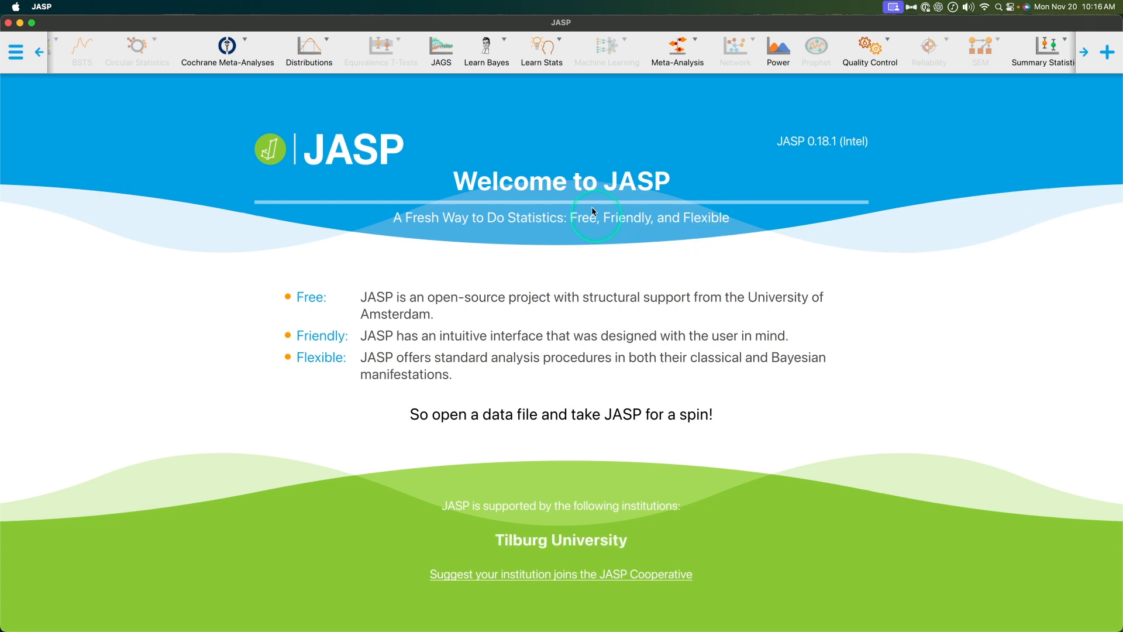
click(550, 49)
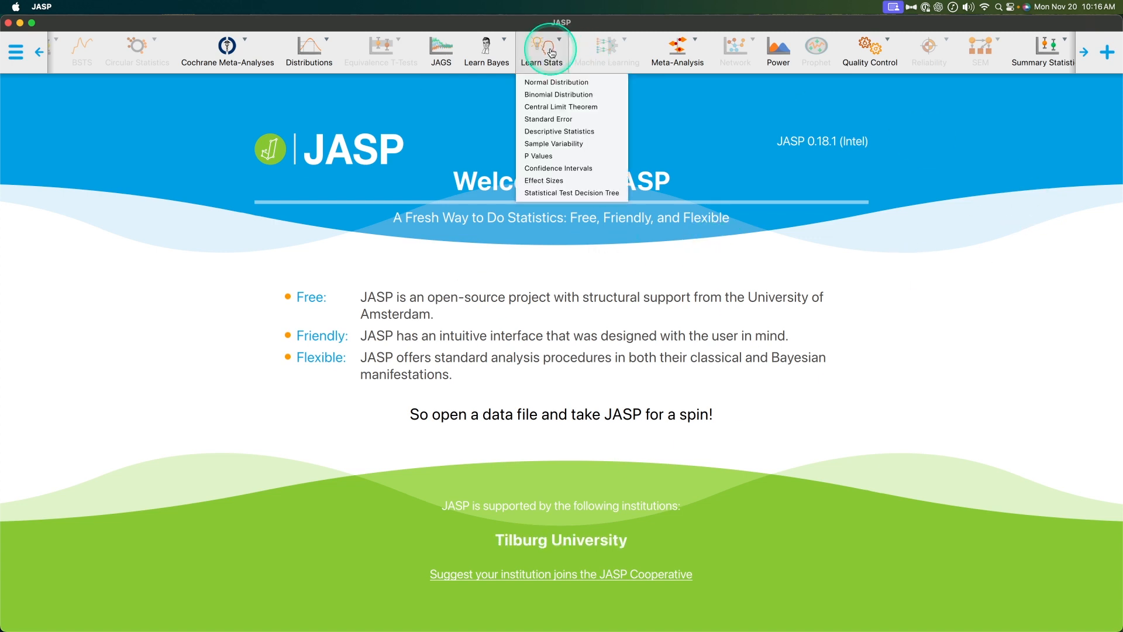
click(573, 169)
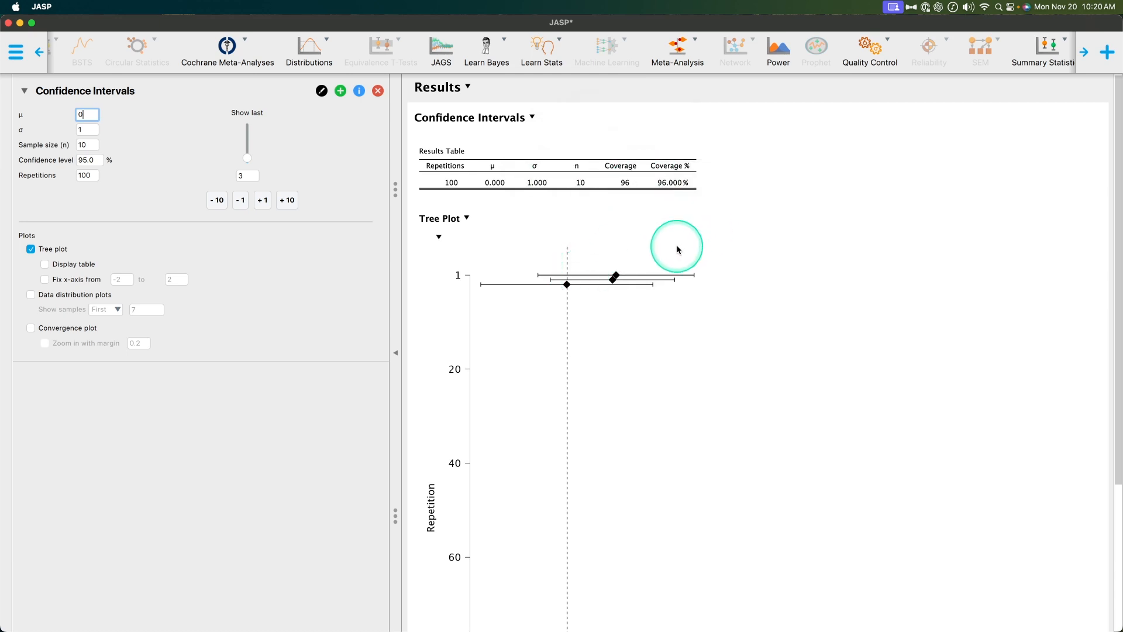
Examine the results table and the tree plot's observed means and 95% confidence intervals relative to the dashed population mean line.
scroll(653, 242, down, 6)
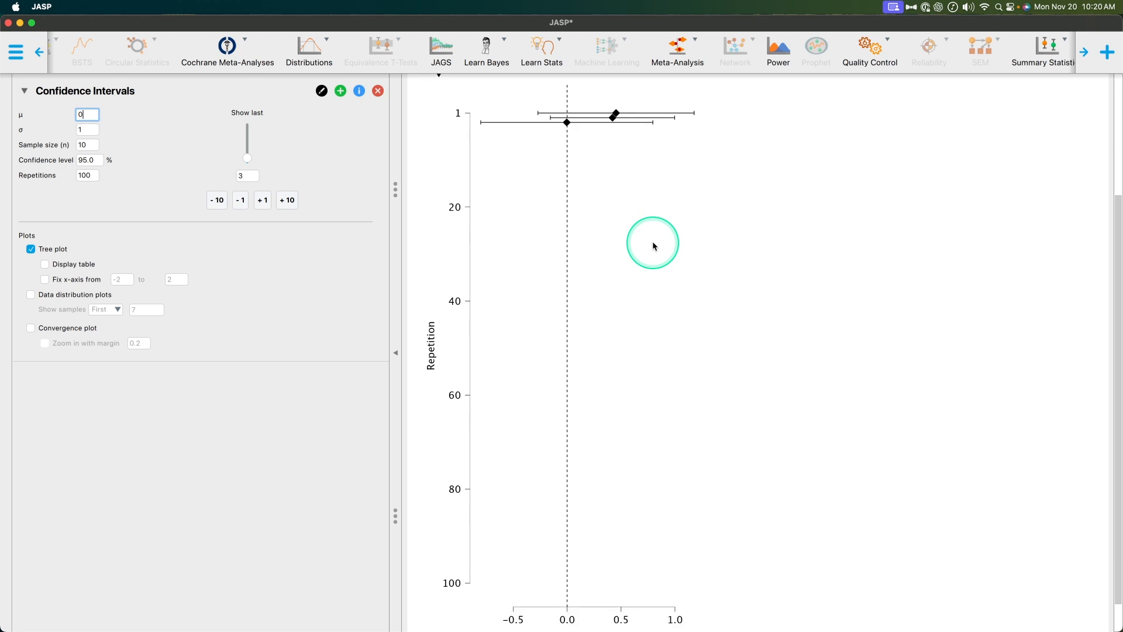
scroll(652, 244, up, 5)
scroll(652, 244, down, 5)
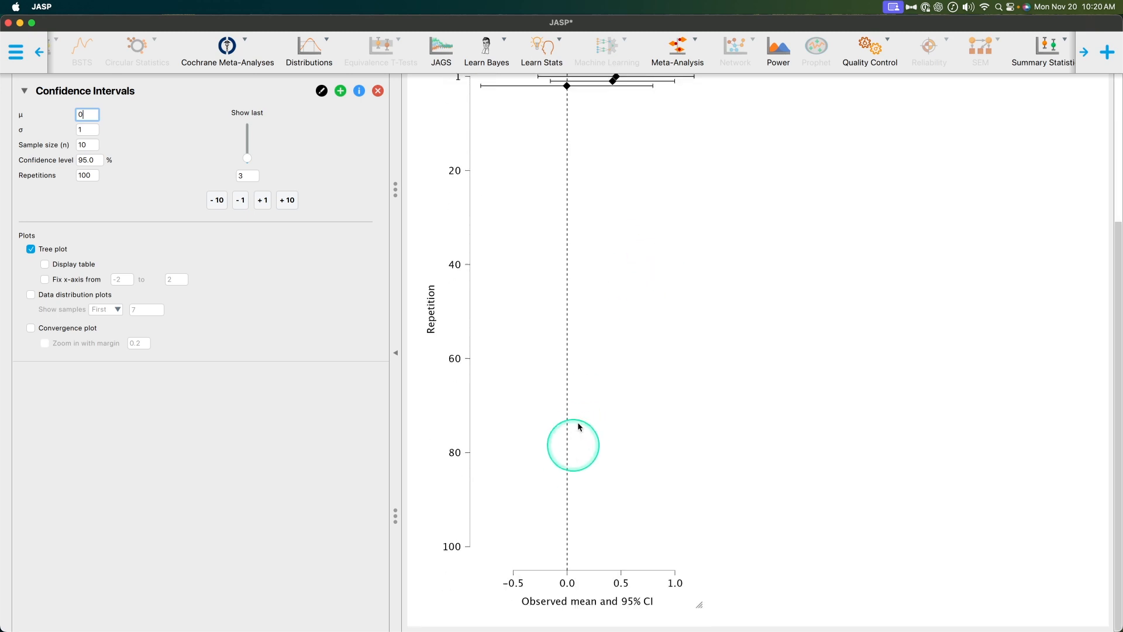
scroll(508, 193, up, 3)
scroll(515, 402, down, 3)
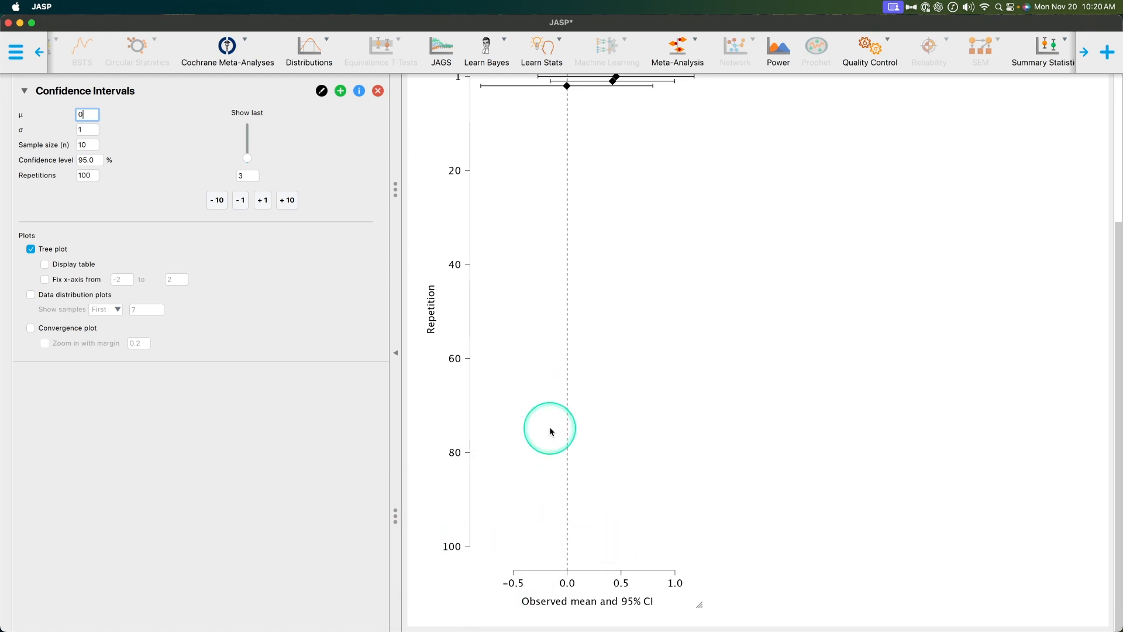
scroll(554, 427, up, 2)
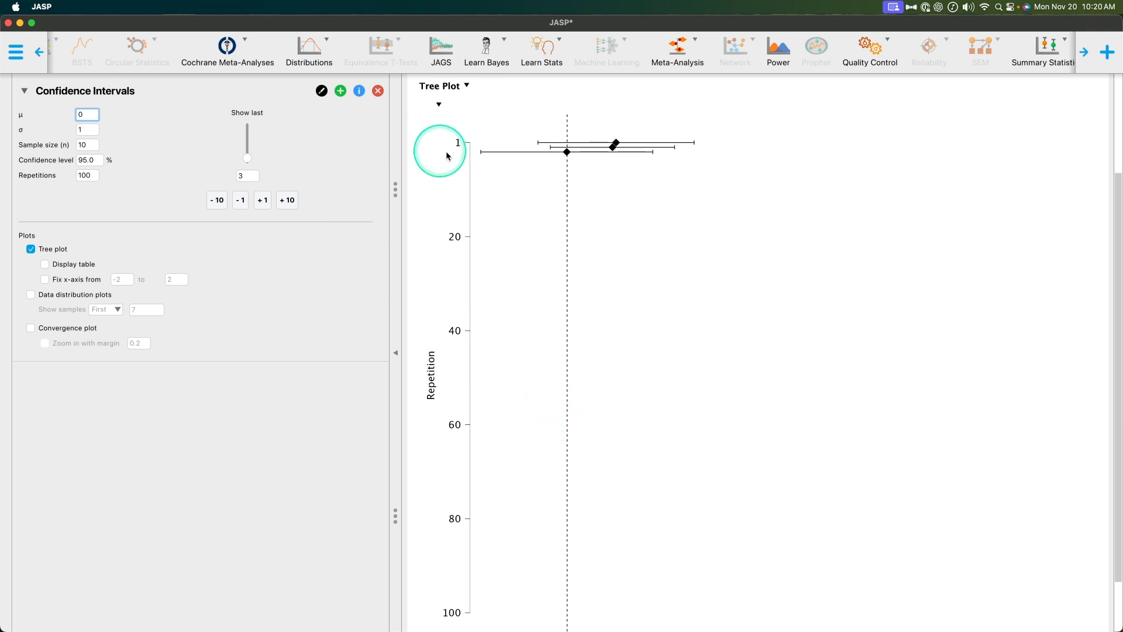
scroll(457, 170, down, 2)
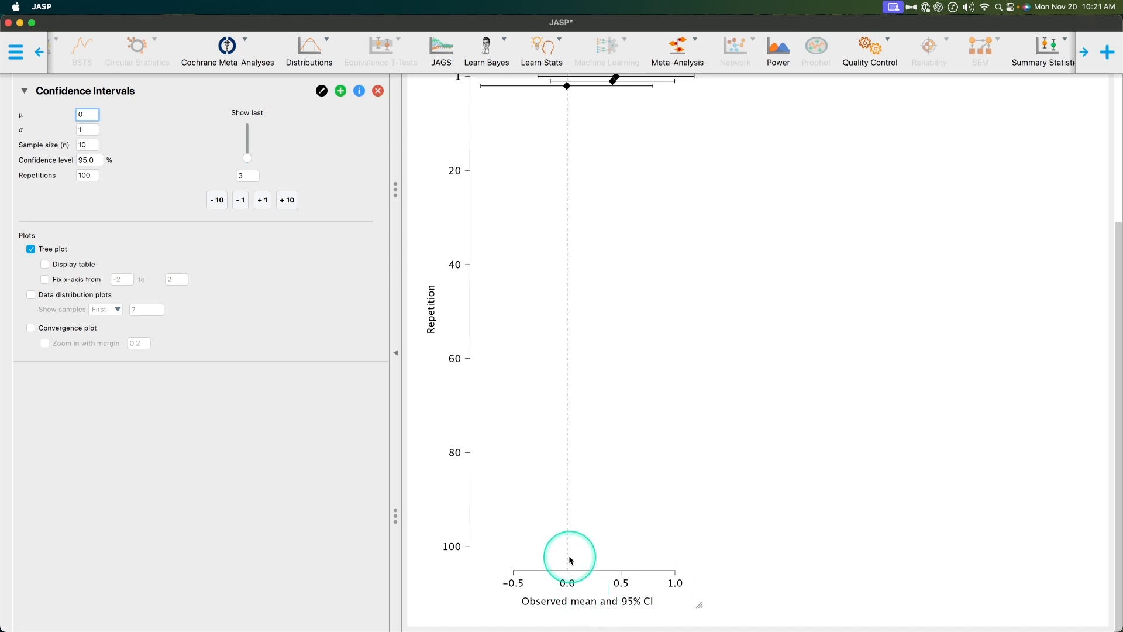
scroll(568, 560, up, 5)
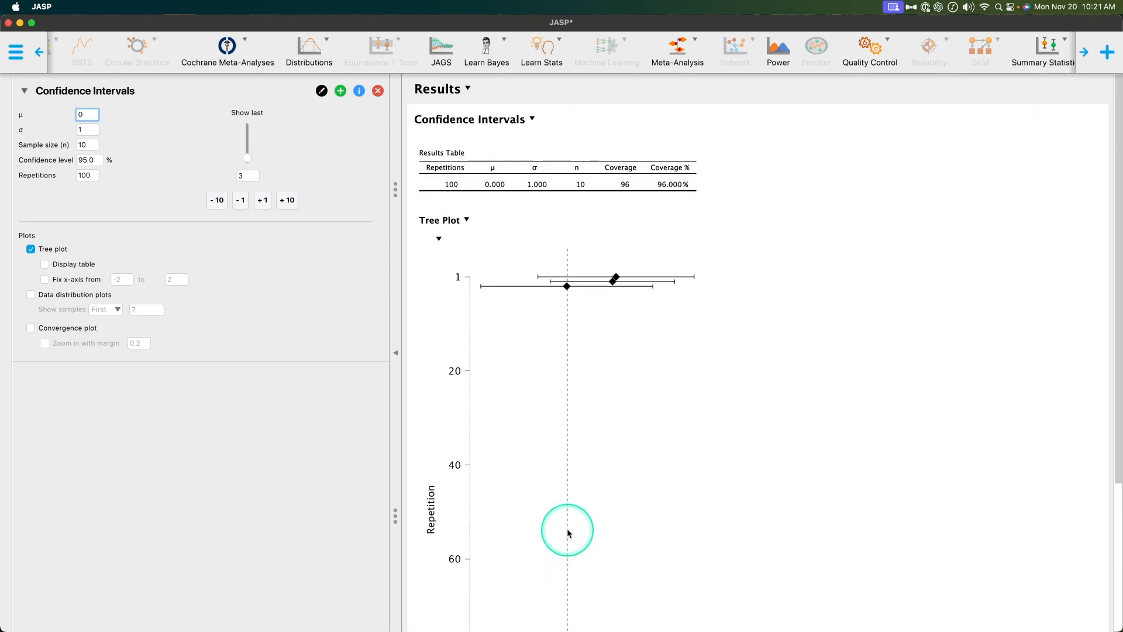
scroll(569, 532, down, 5)
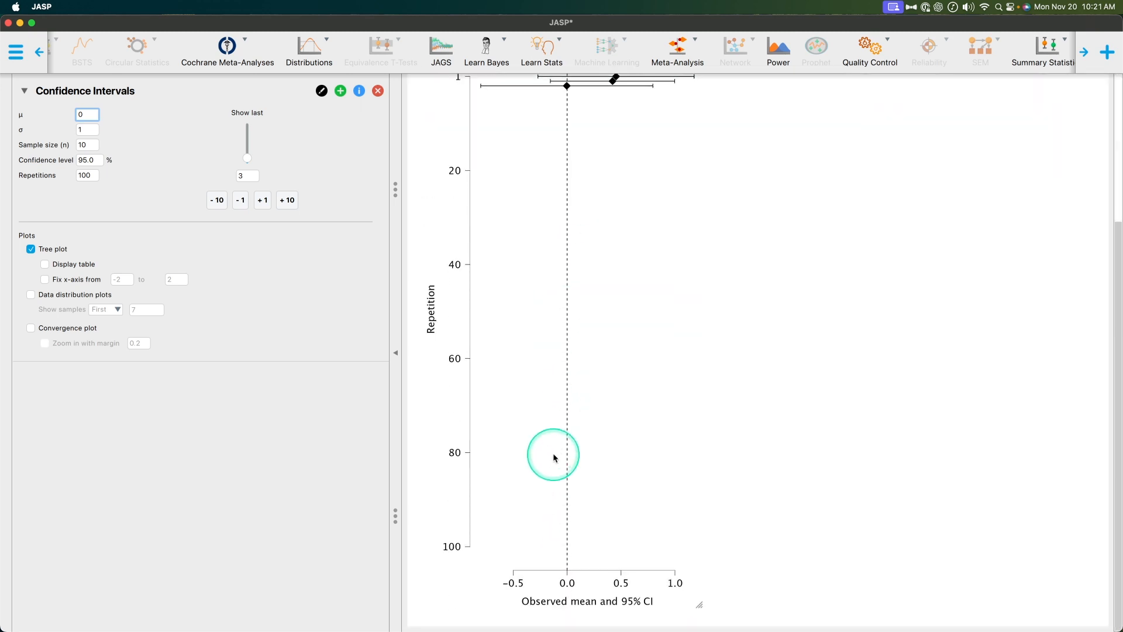
scroll(590, 549, up, 5)
click(567, 288)
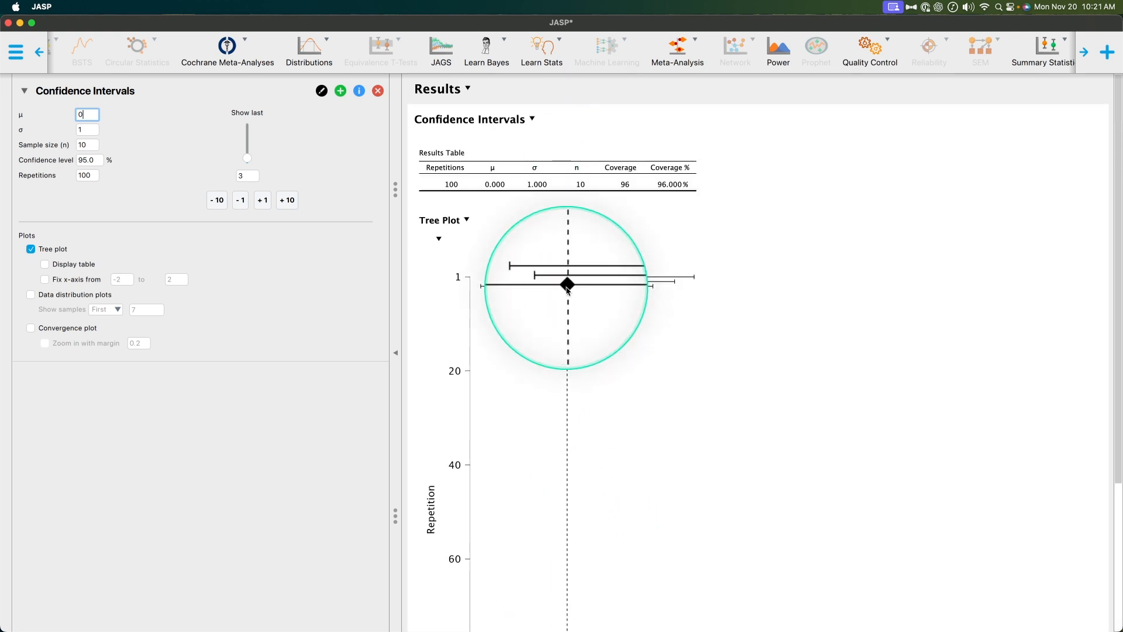
scroll(651, 360, down, 5)
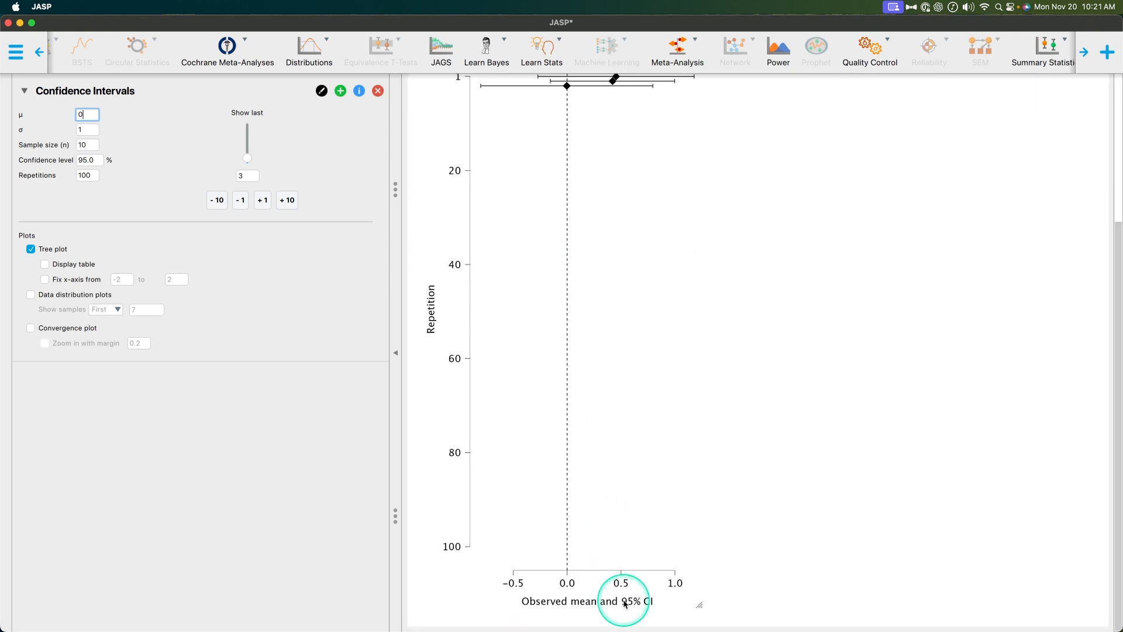
scroll(653, 602, up, 5)
mouse_move(654, 287)
mouse_down()
mouse_move(482, 294)
mouse_move(637, 291)
mouse_up()
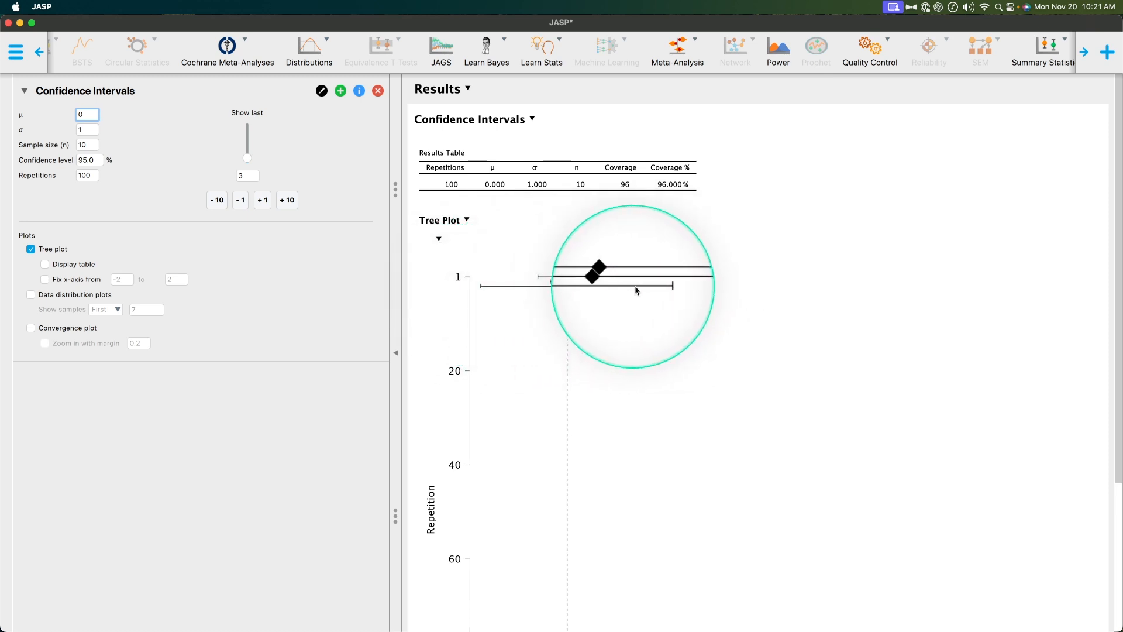
scroll(644, 335, down, 5)
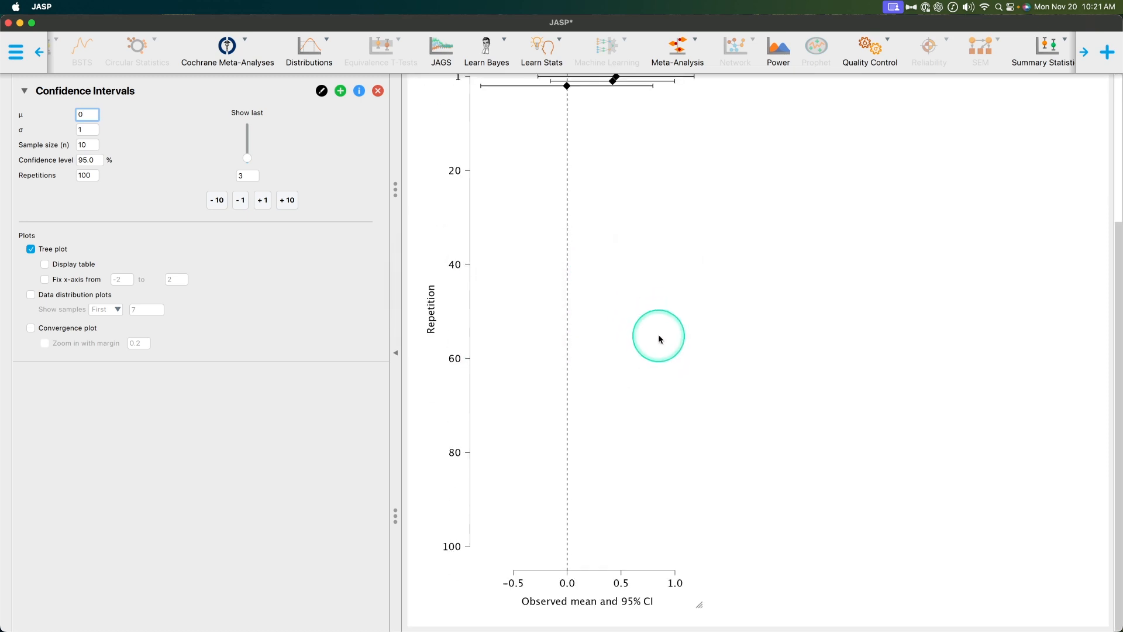
Display the confidence interval table for the tree plot.
scroll(684, 342, up, 2)
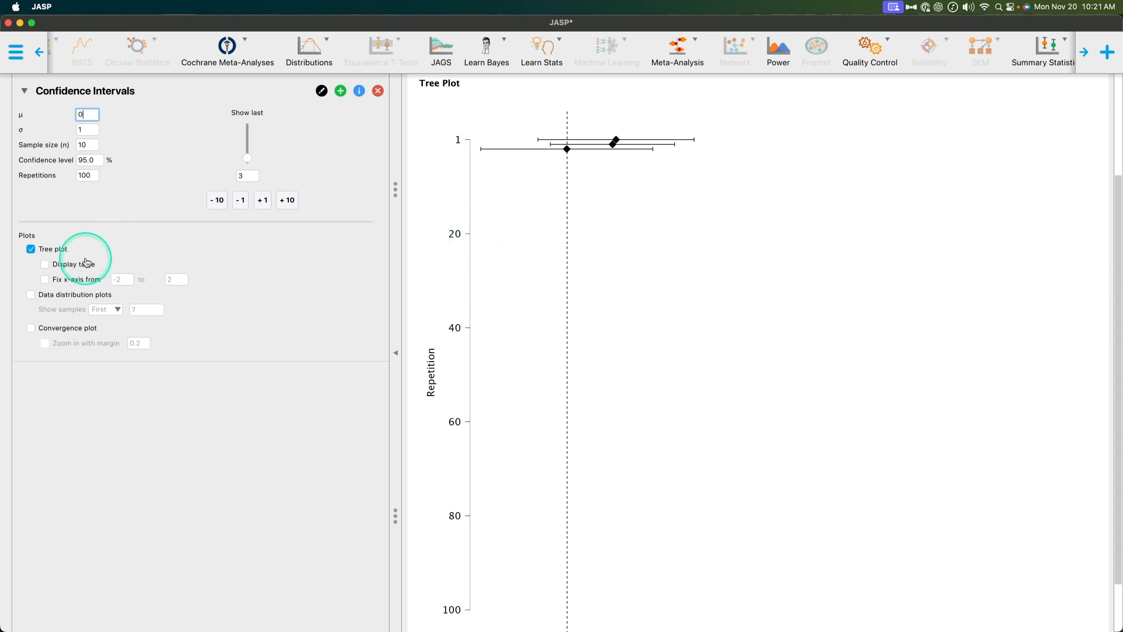
click(45, 263)
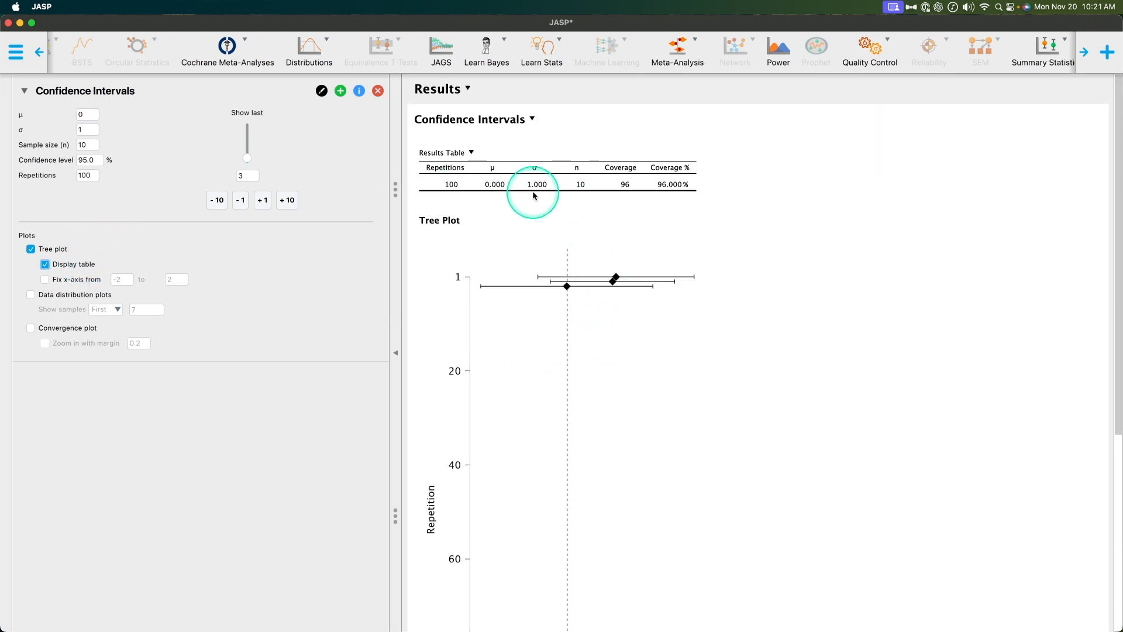
scroll(534, 192, down, 5)
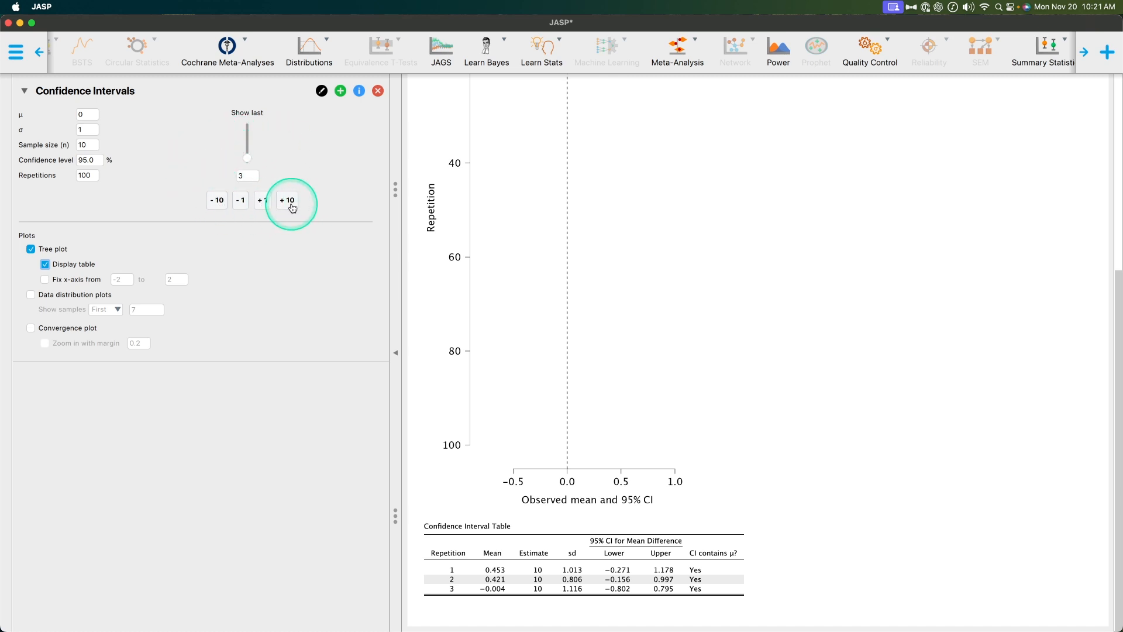
Increase the number of last repetitions shown to 4 and check the added interval in the tree plot and table.
click(263, 200)
scroll(608, 280, up, 2)
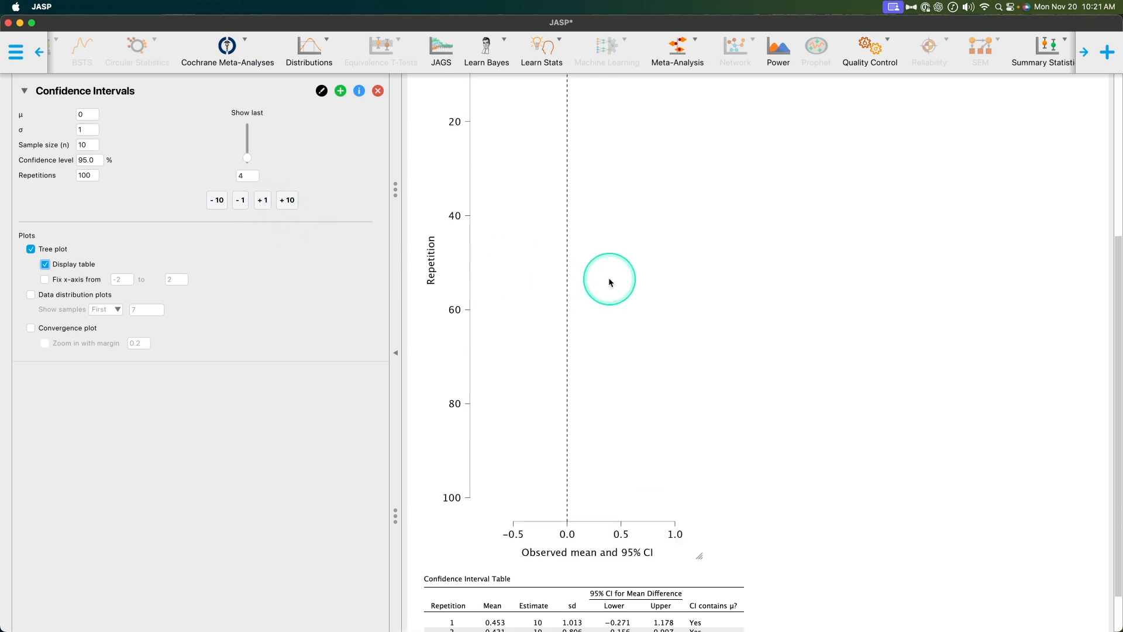
scroll(608, 278, up, 3)
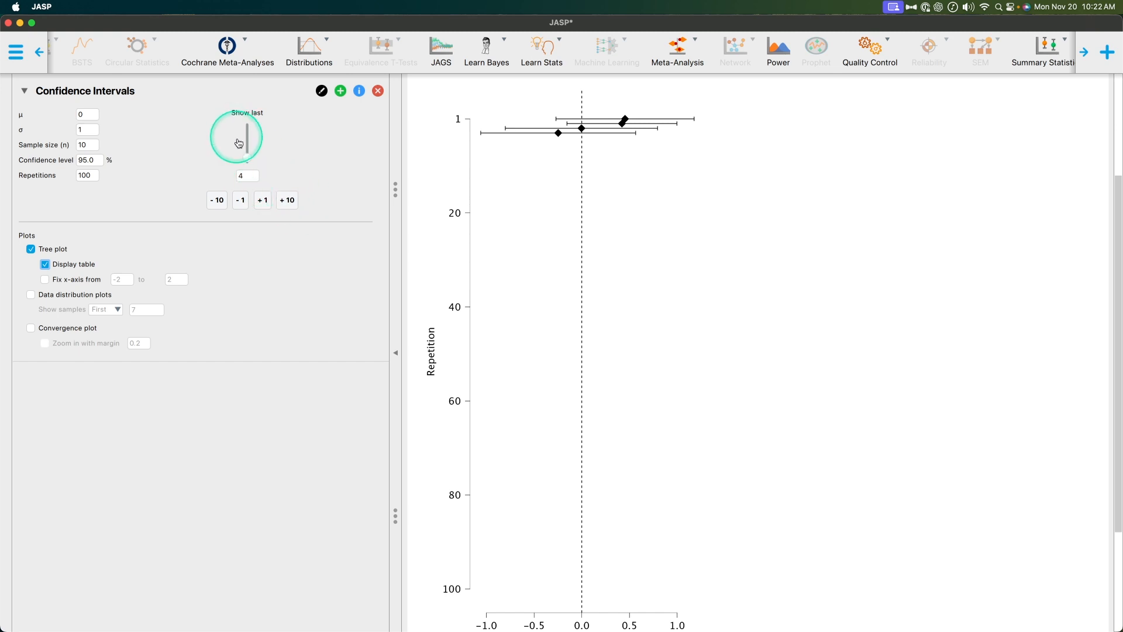
scroll(513, 272, down, 5)
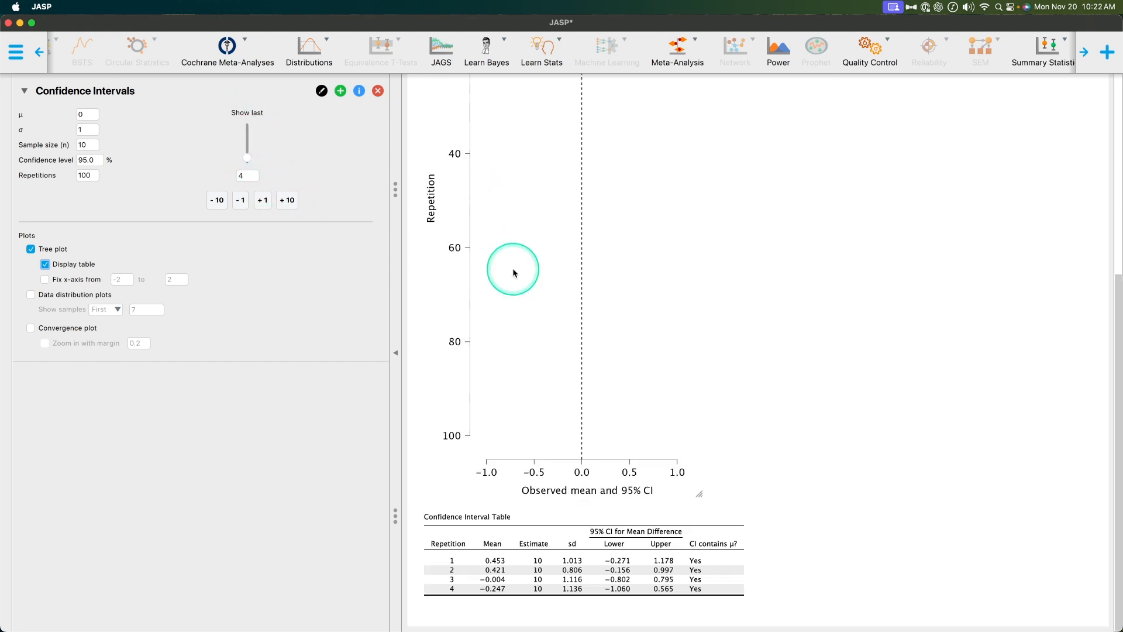
scroll(741, 476, up, 5)
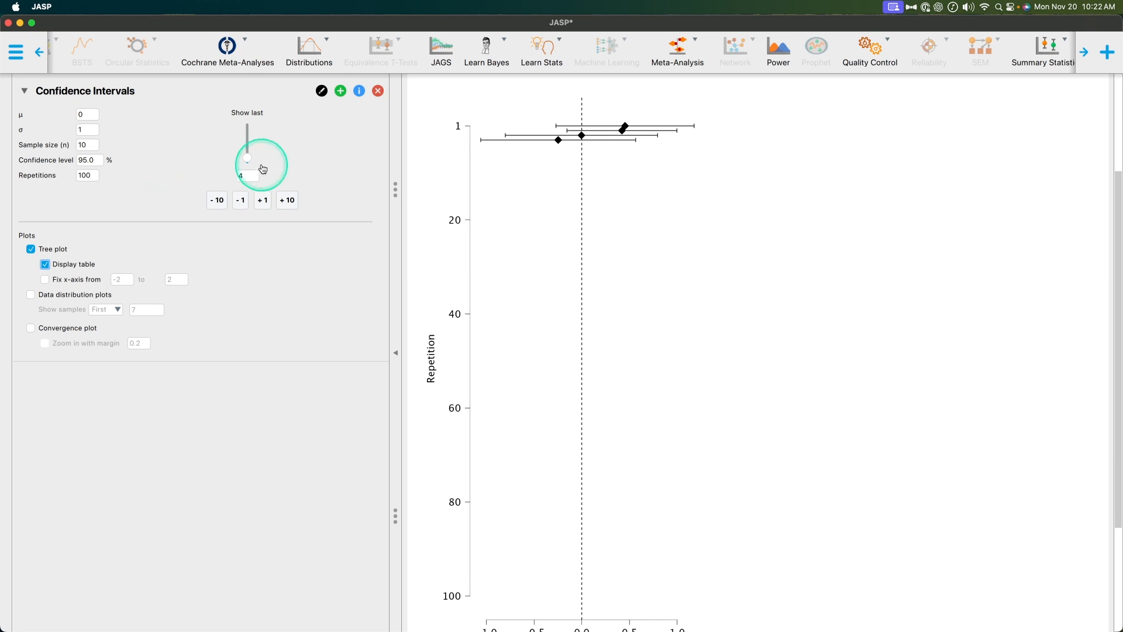
Raise the number of last repetitions shown to 100 so the tree plot draws every simulated interval.
drag(250, 132, 248, 128)
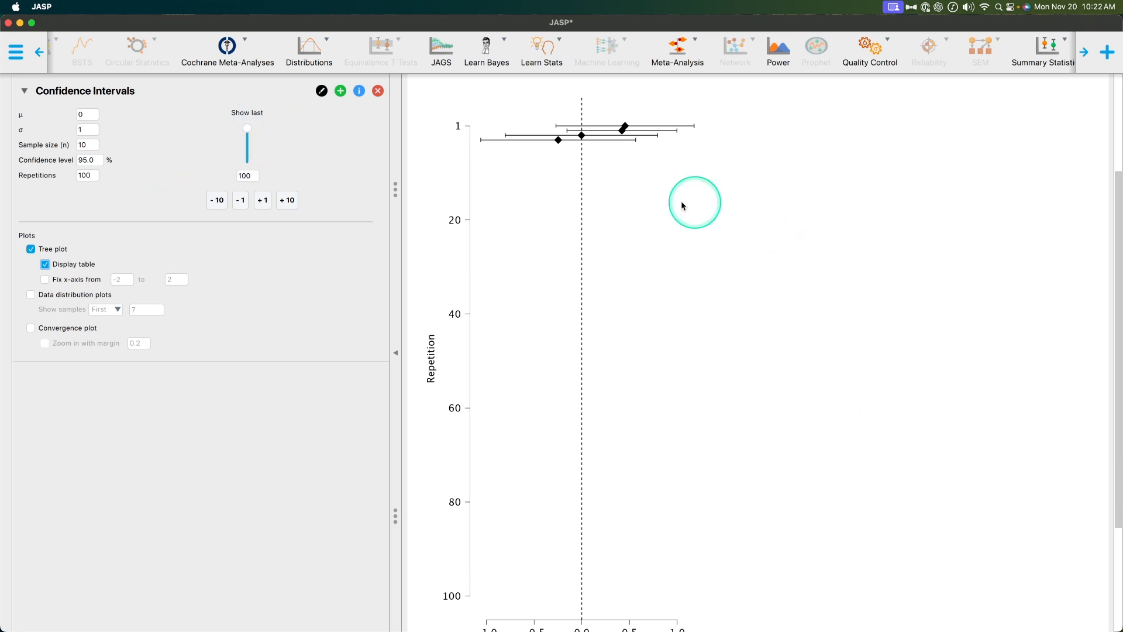
scroll(453, 146, down, 3)
scroll(695, 285, up, 5)
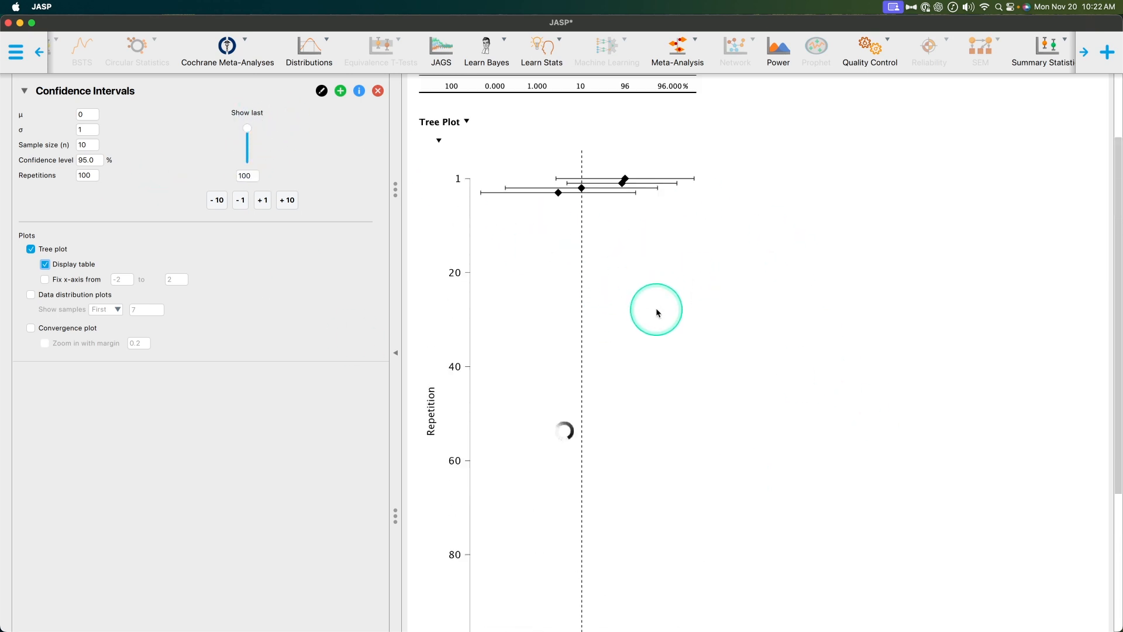
scroll(785, 386, down, 4)
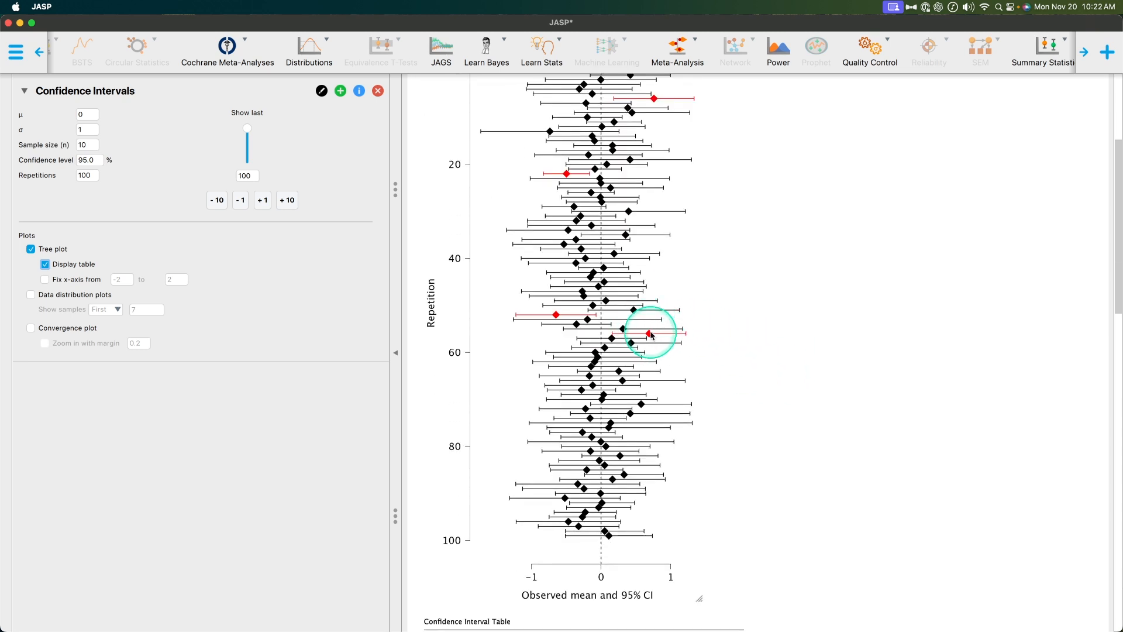
Examine the red intervals in the tree plot and check in the confidence interval table whether each repetition's interval contains μ.
scroll(573, 311, up, 4)
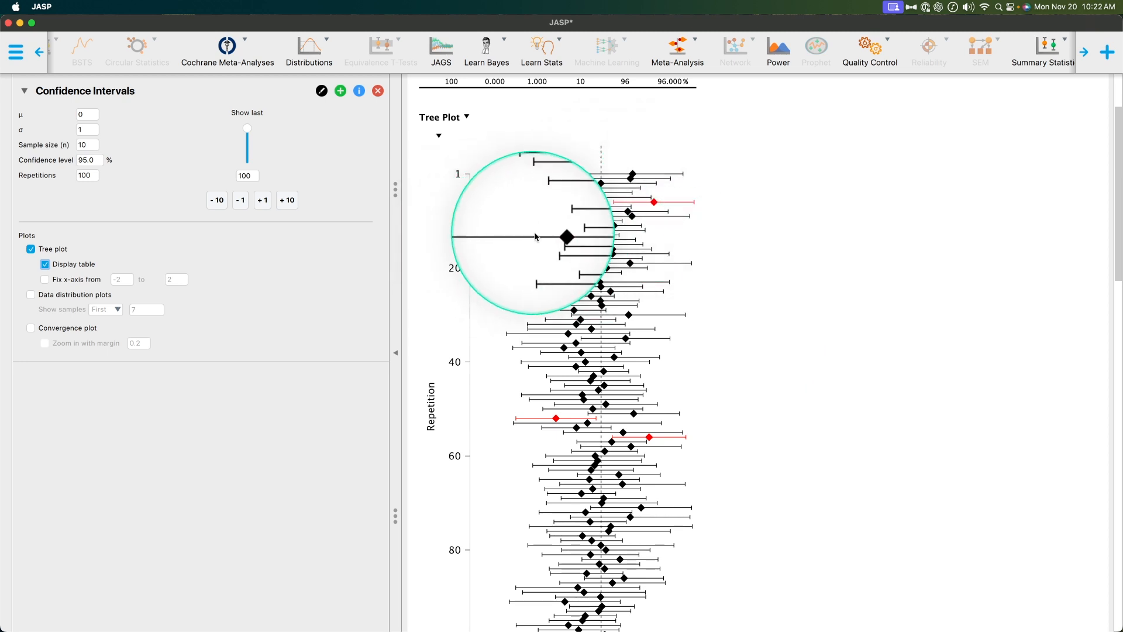
scroll(704, 291, down, 3)
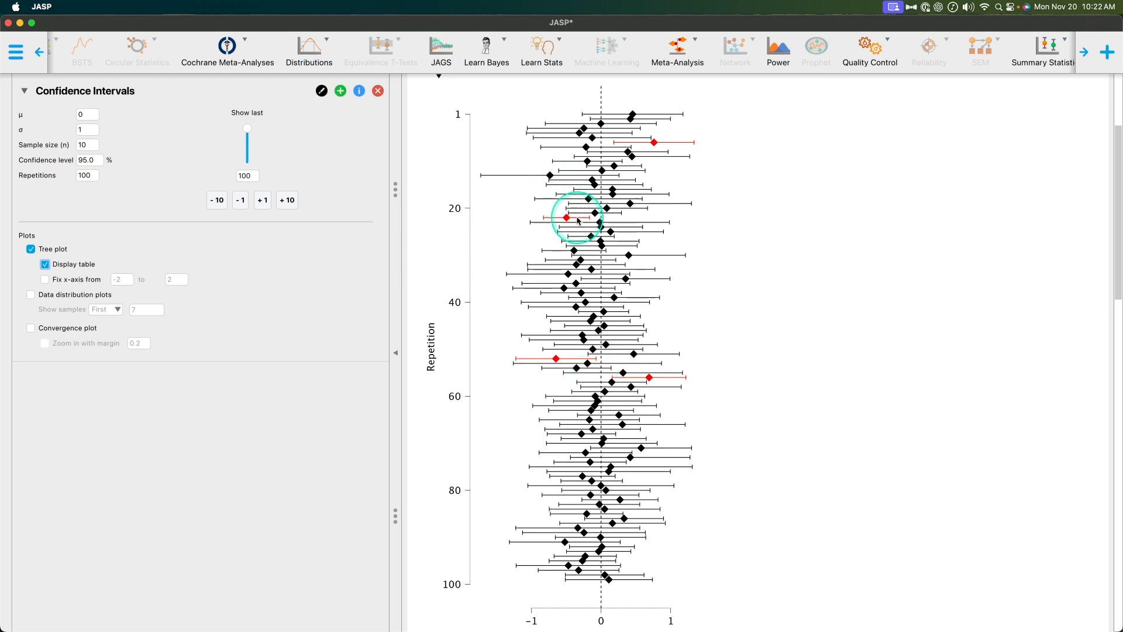
scroll(709, 314, down, 15)
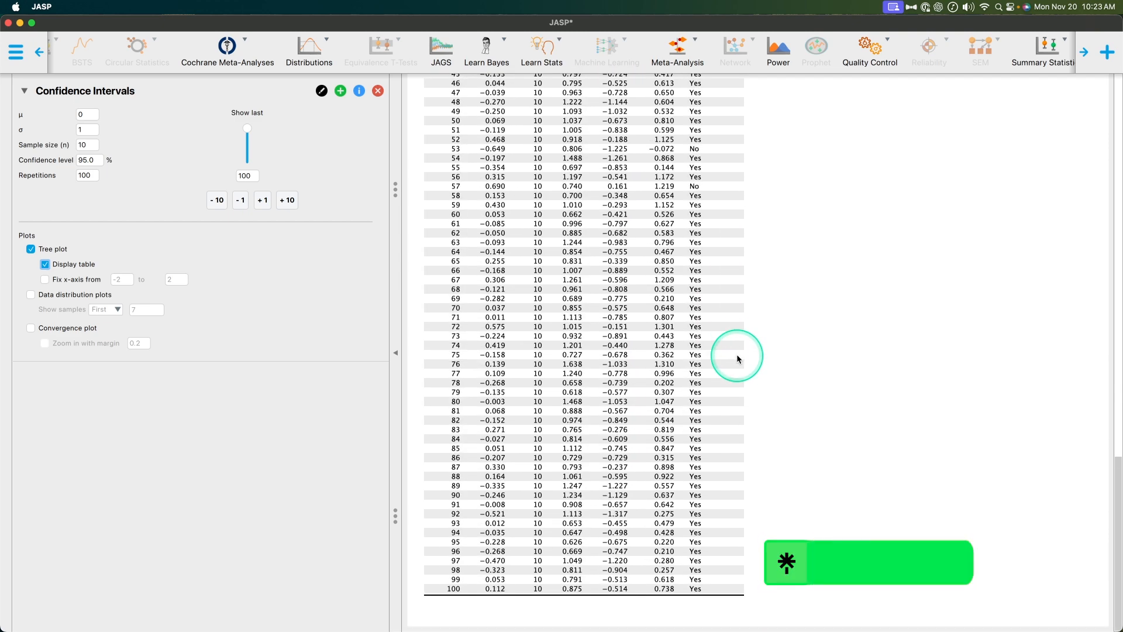
scroll(736, 355, up, 15)
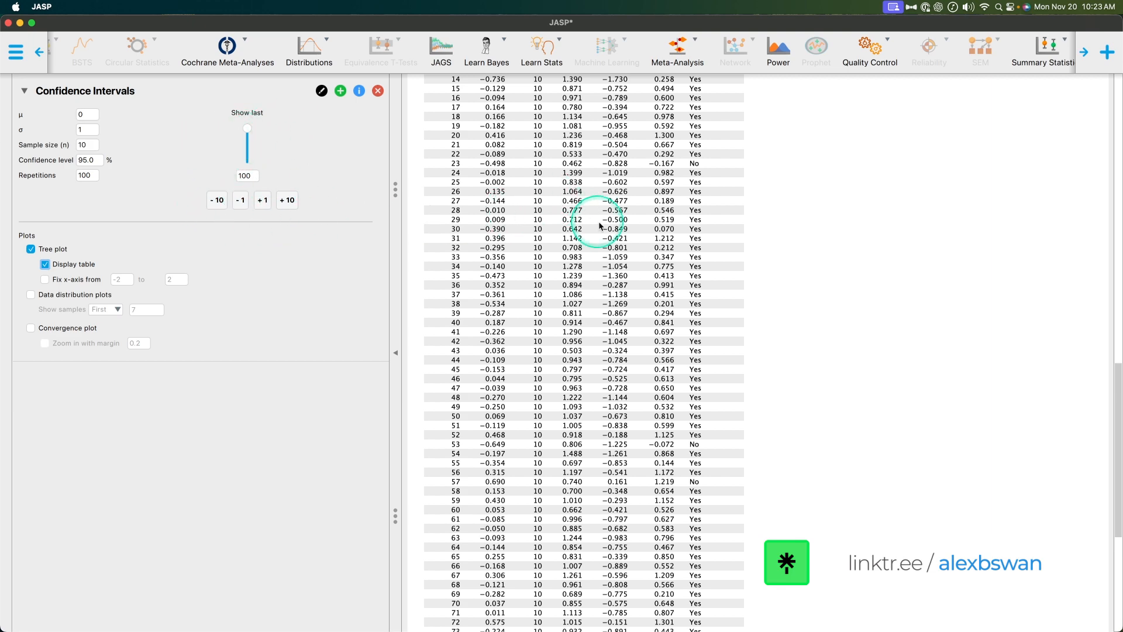
scroll(599, 226, up, 5)
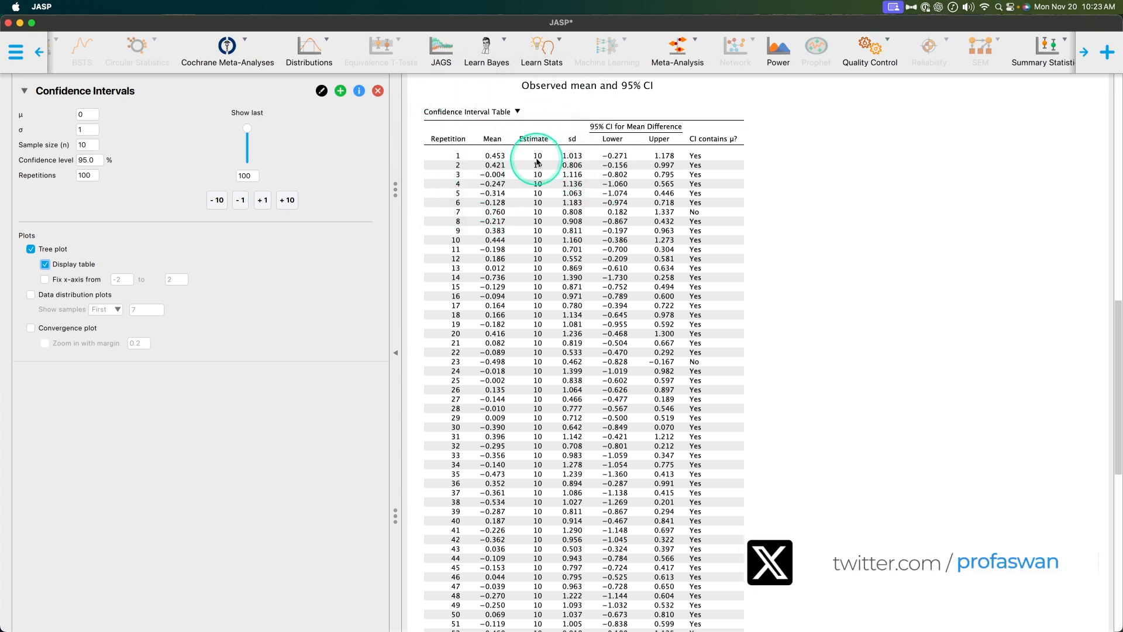
scroll(533, 153, down, 10)
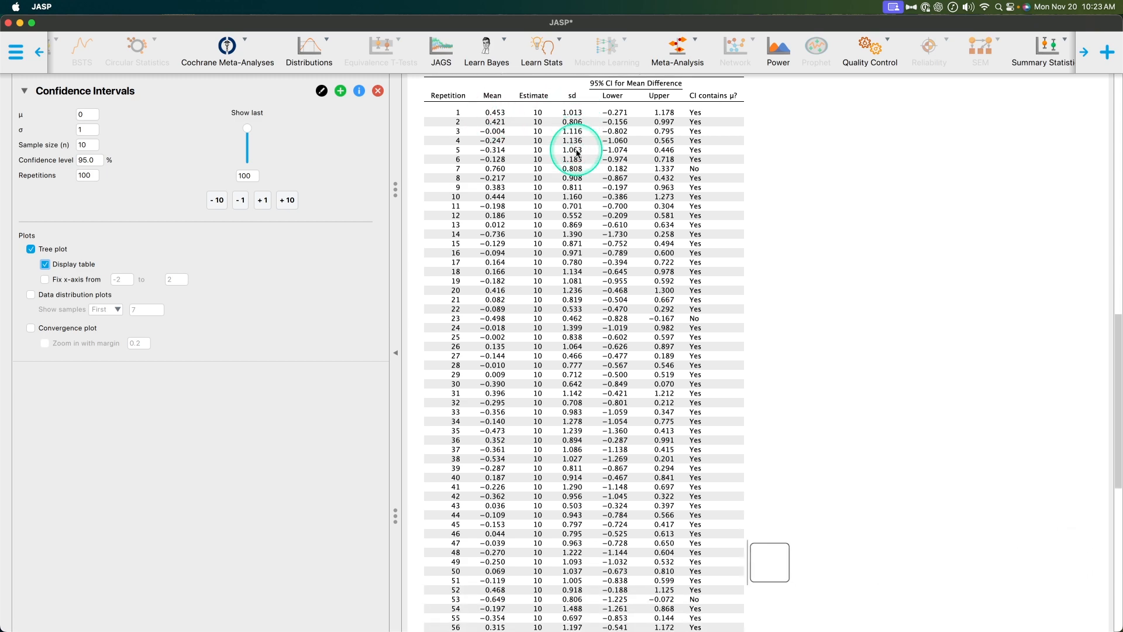
scroll(576, 153, up, 15)
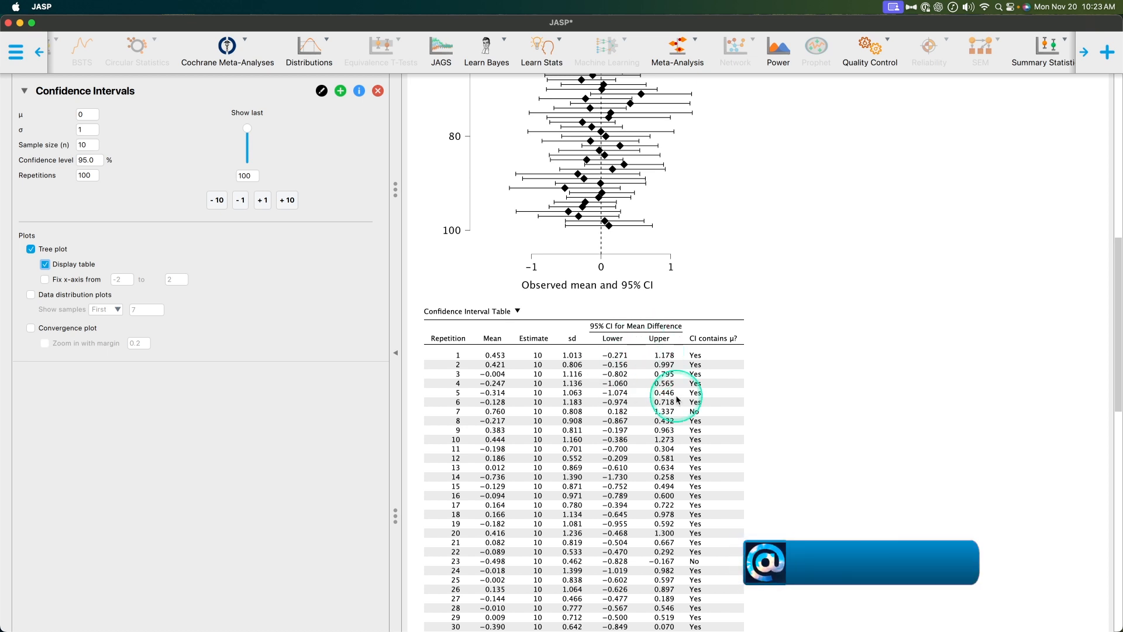
scroll(275, 51, left, 10)
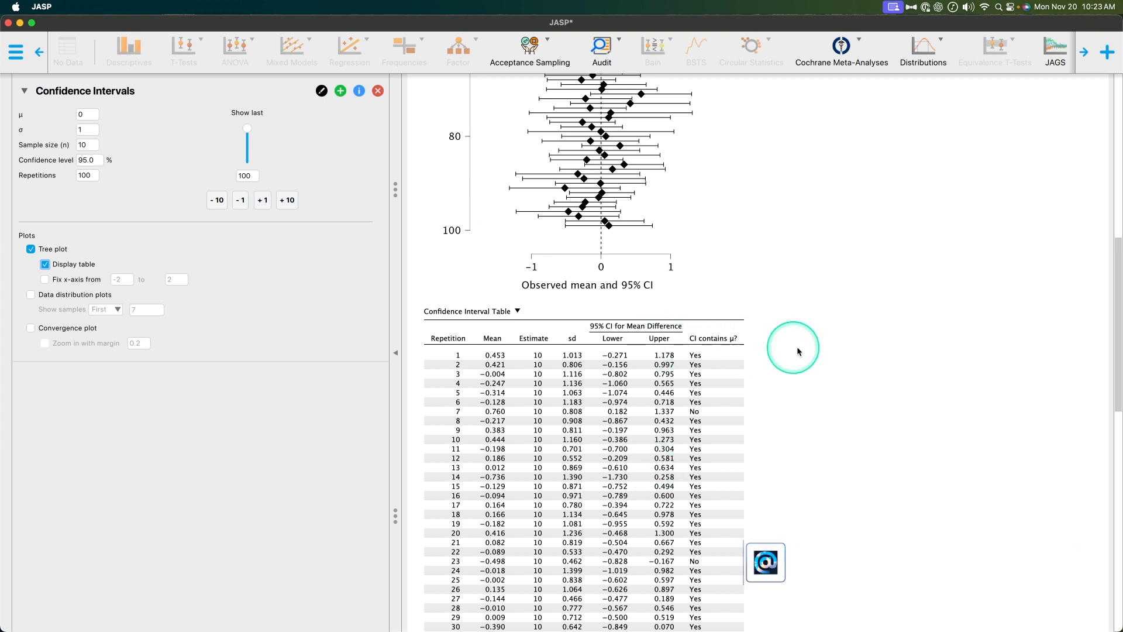
Fix the tree plot's x-axis from -2 to 2 and check the rescaled intervals against the confidence interval table.
scroll(704, 426, down, 3)
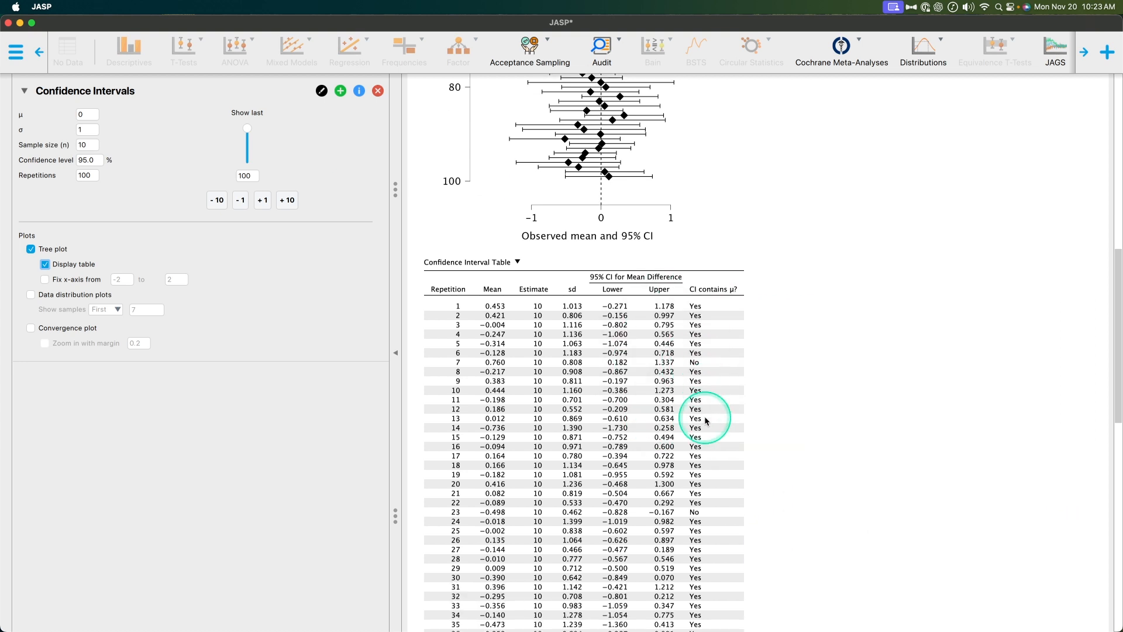
scroll(699, 404, up, 10)
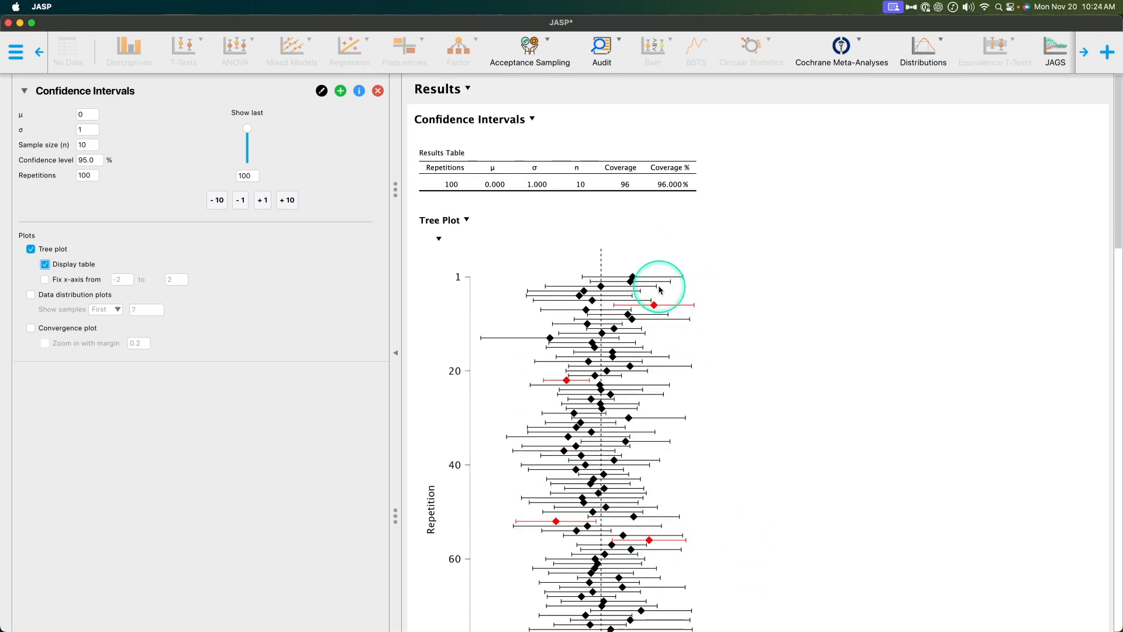
scroll(682, 345, down, 10)
scroll(714, 351, up, 10)
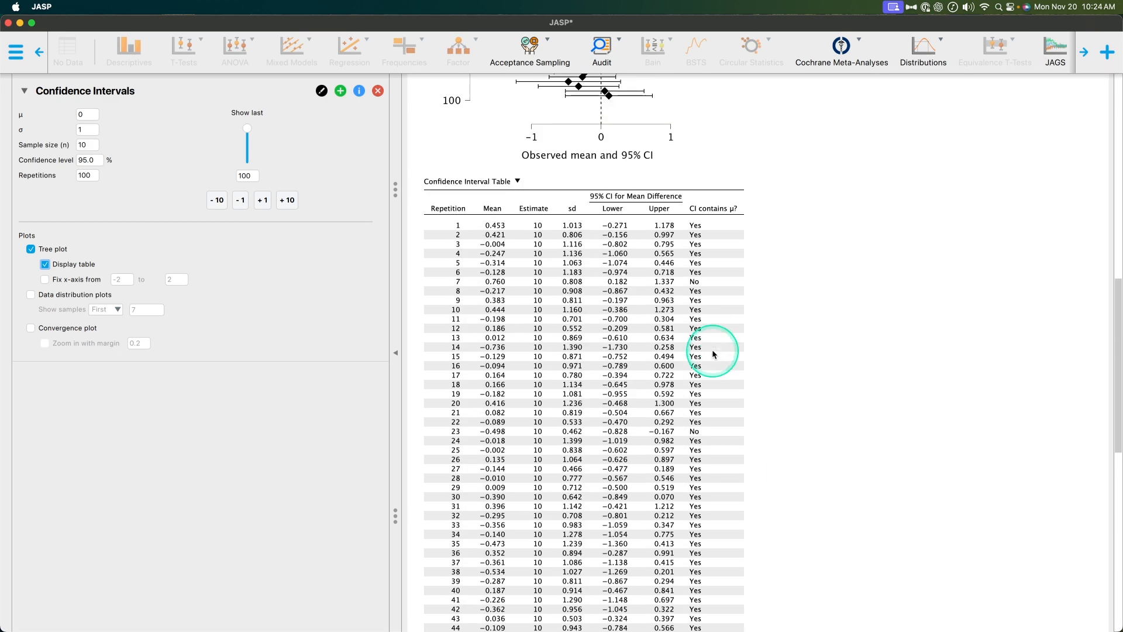
scroll(721, 378, down, 3)
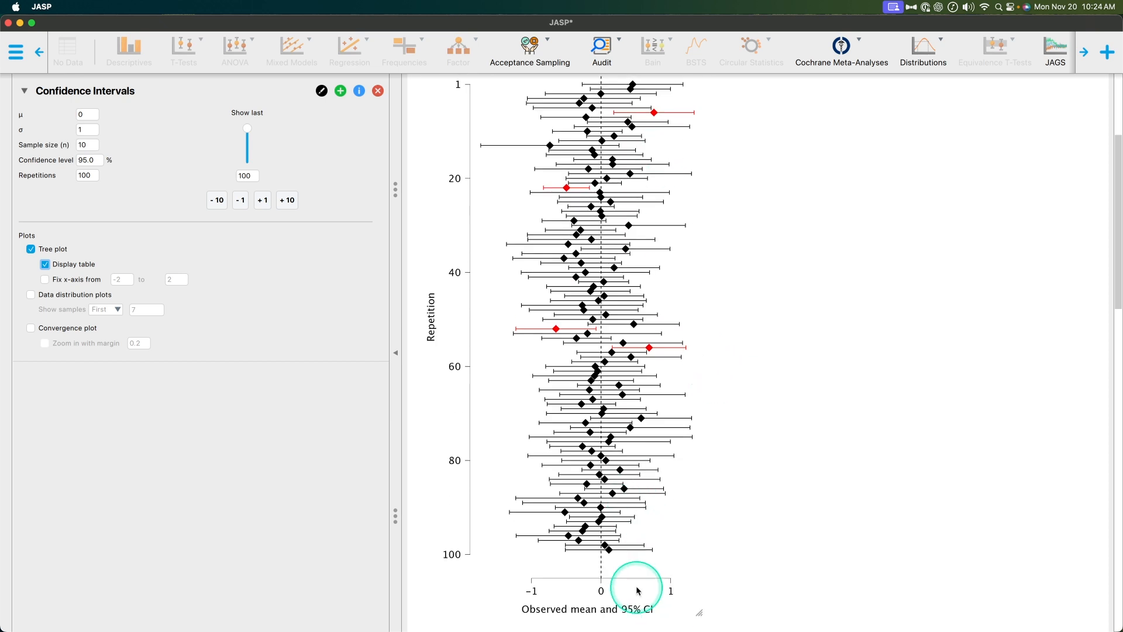
scroll(702, 462, down, 4)
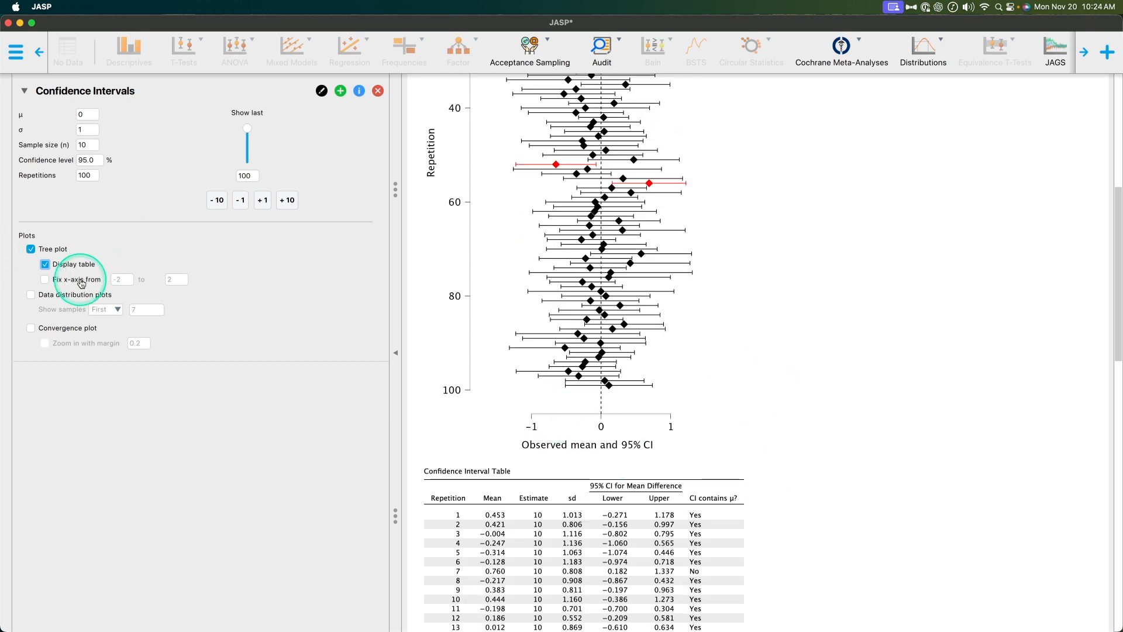
key(Return)
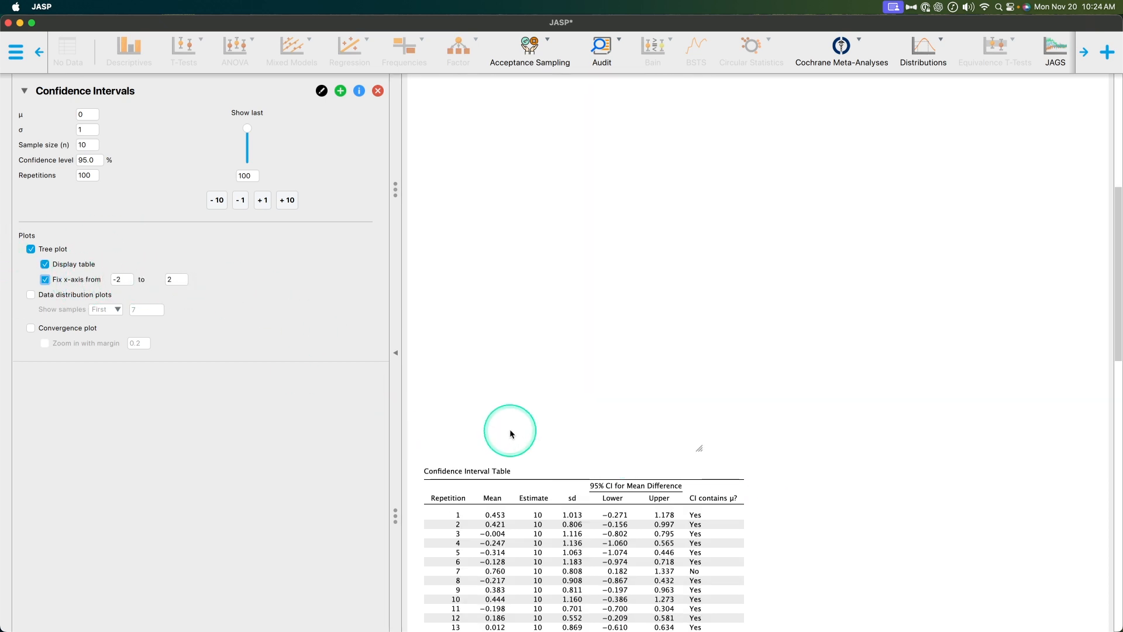
scroll(643, 351, up, 3)
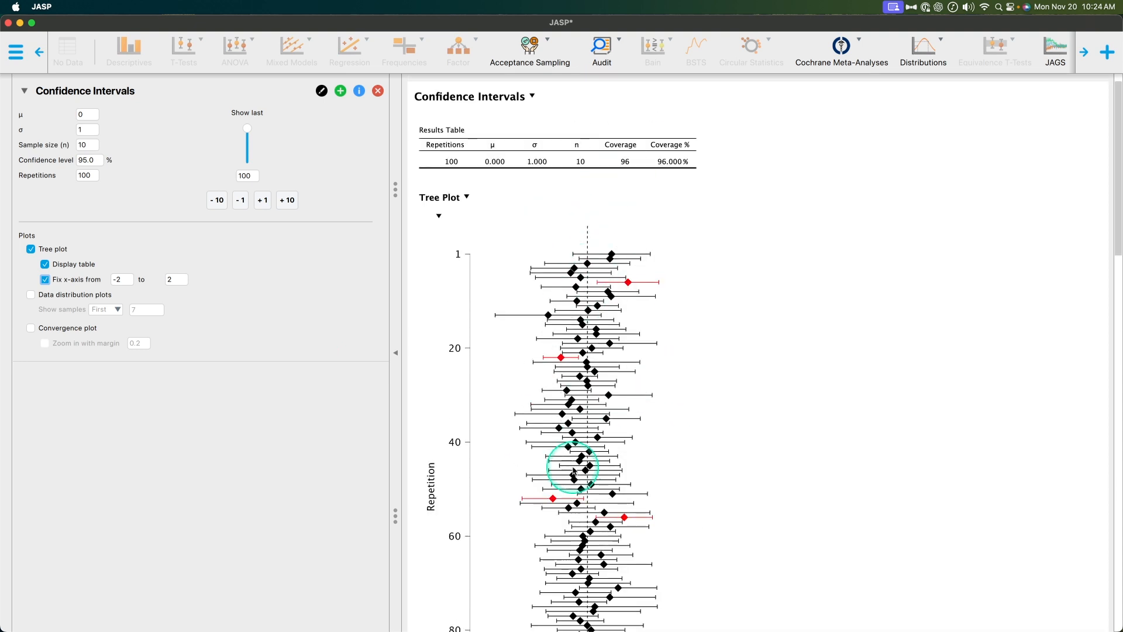
scroll(574, 471, down, 10)
scroll(704, 214, up, 6)
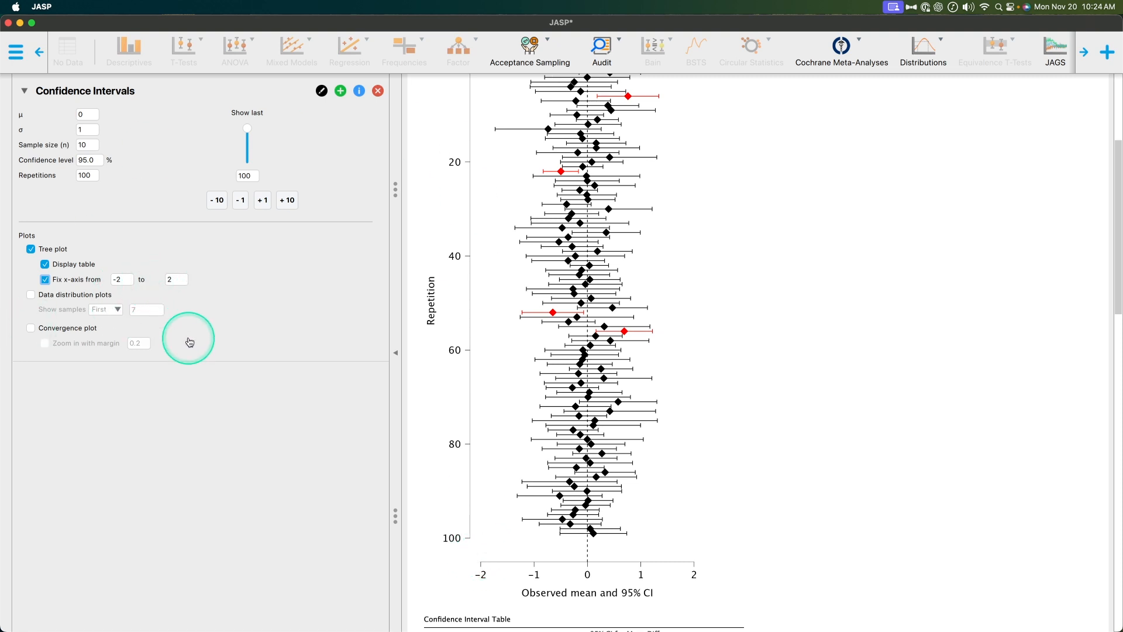
Set the confidence level to 99% and check the coverage in the results table.
scroll(642, 552, up, 5)
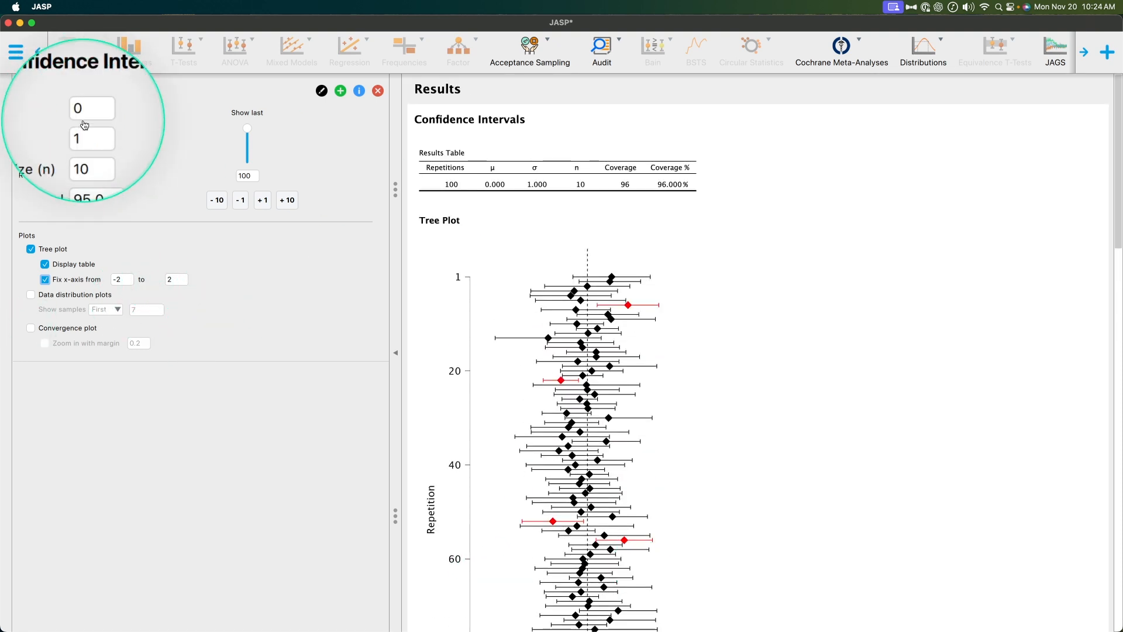
scroll(696, 407, down, 8)
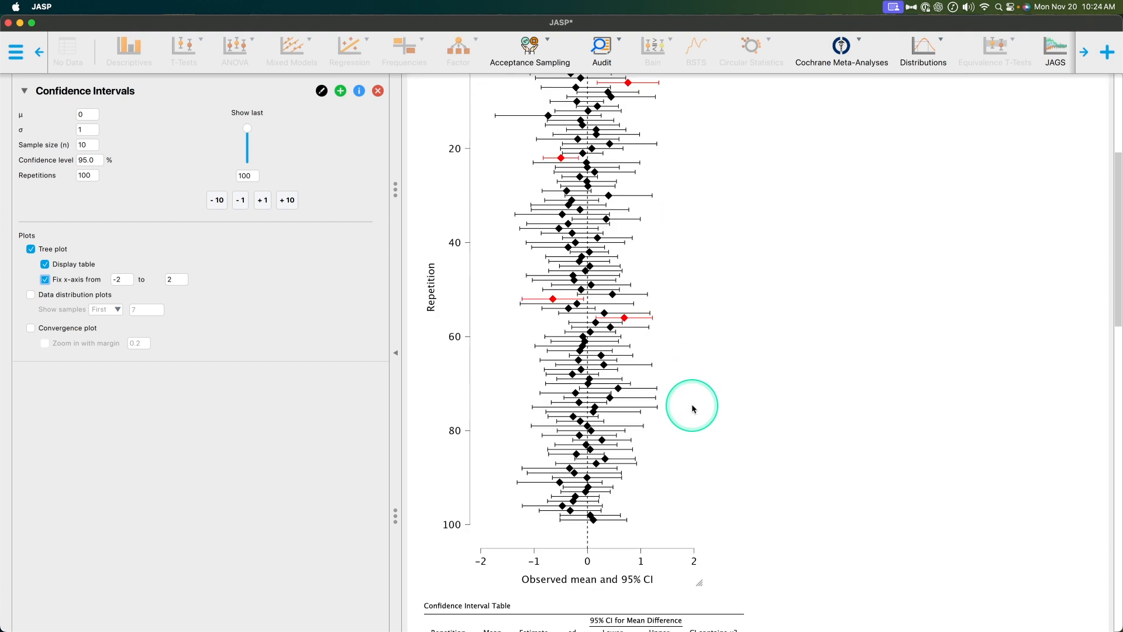
scroll(691, 403, up, 8)
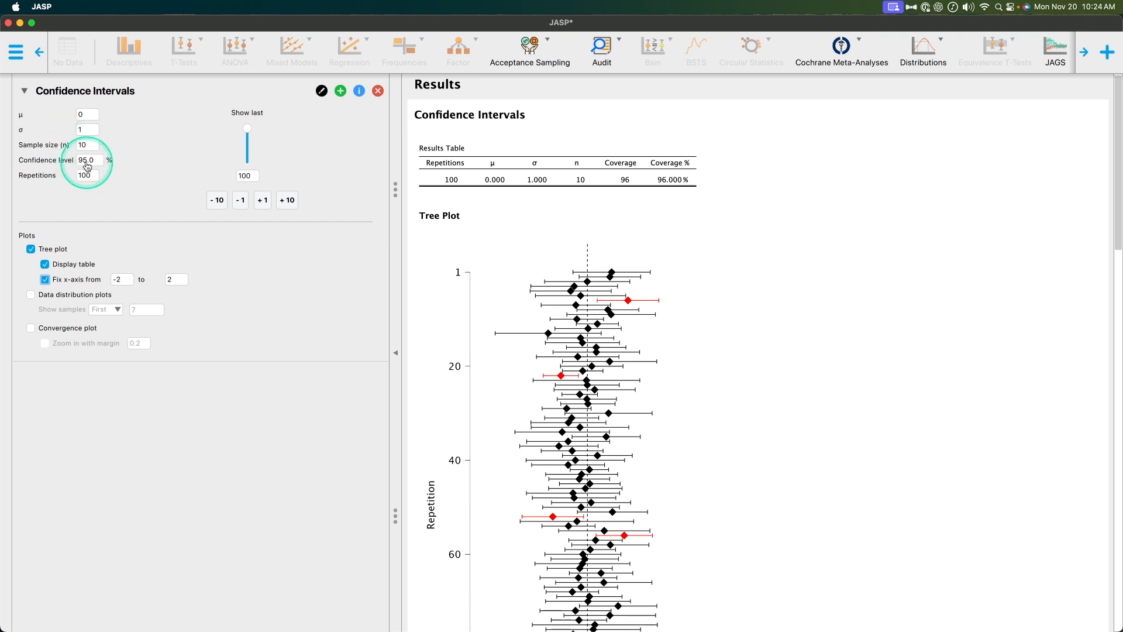
click(165, 170)
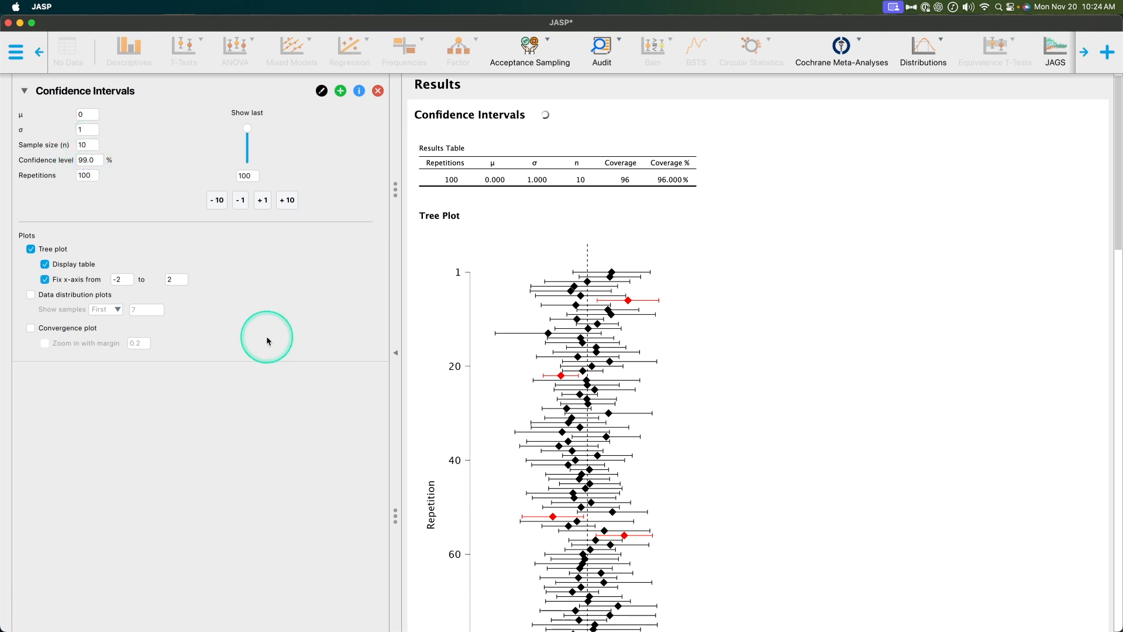
click(625, 188)
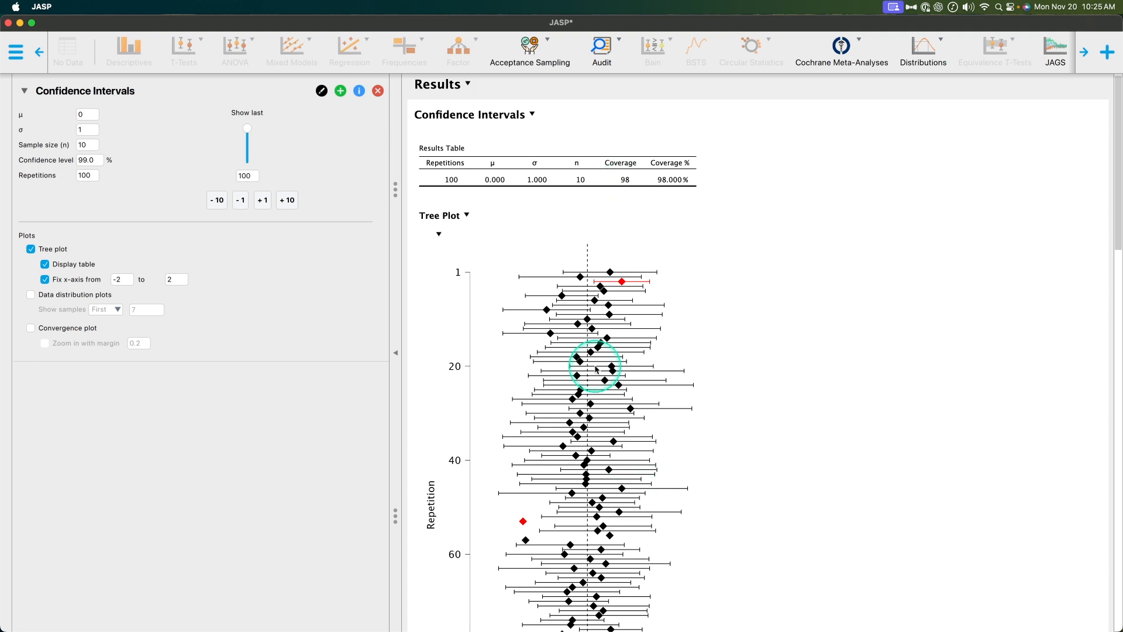
Examine the 99% tree plot, including the points drawn without interval bars, and review the coverage figures in the results table.
scroll(585, 369, down, 5)
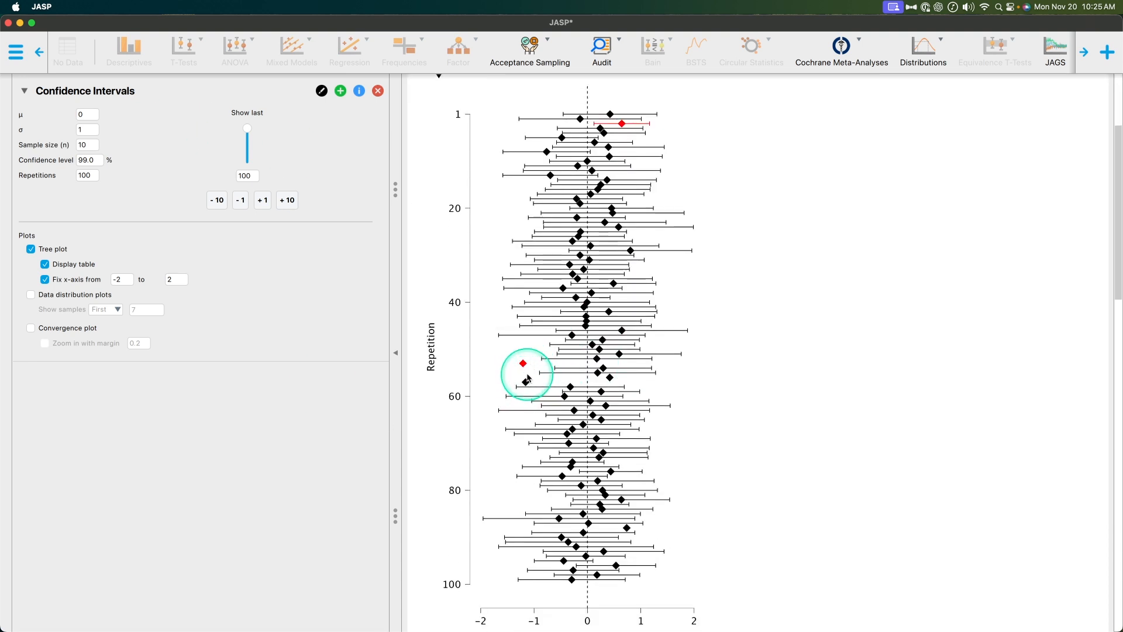
key(ctrl+alt+m)
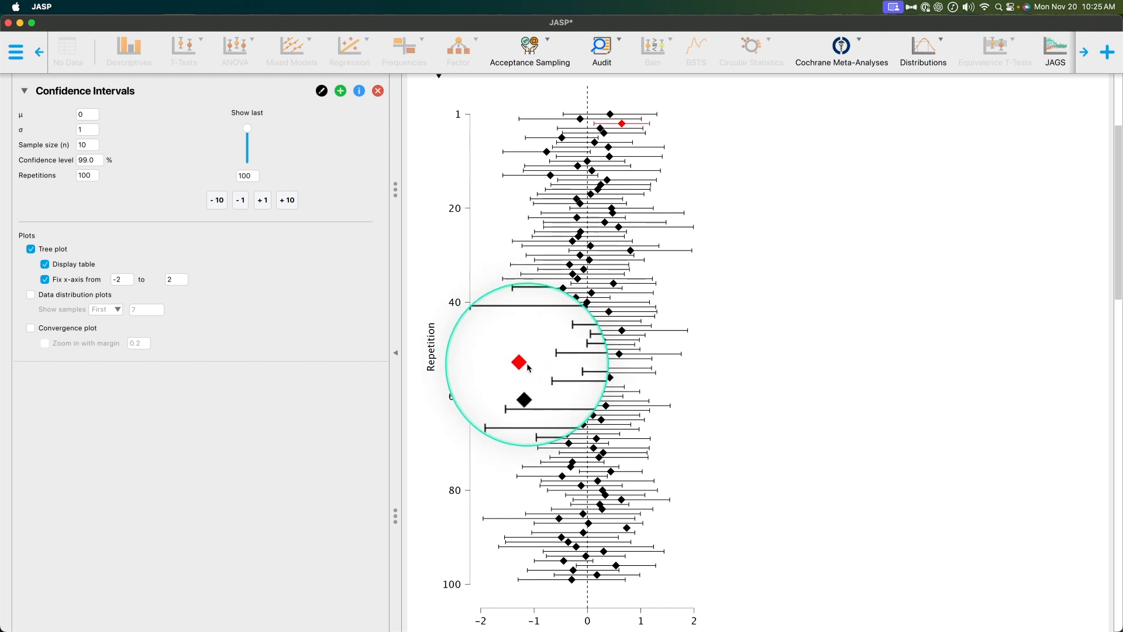
key(ctrl+alt+m)
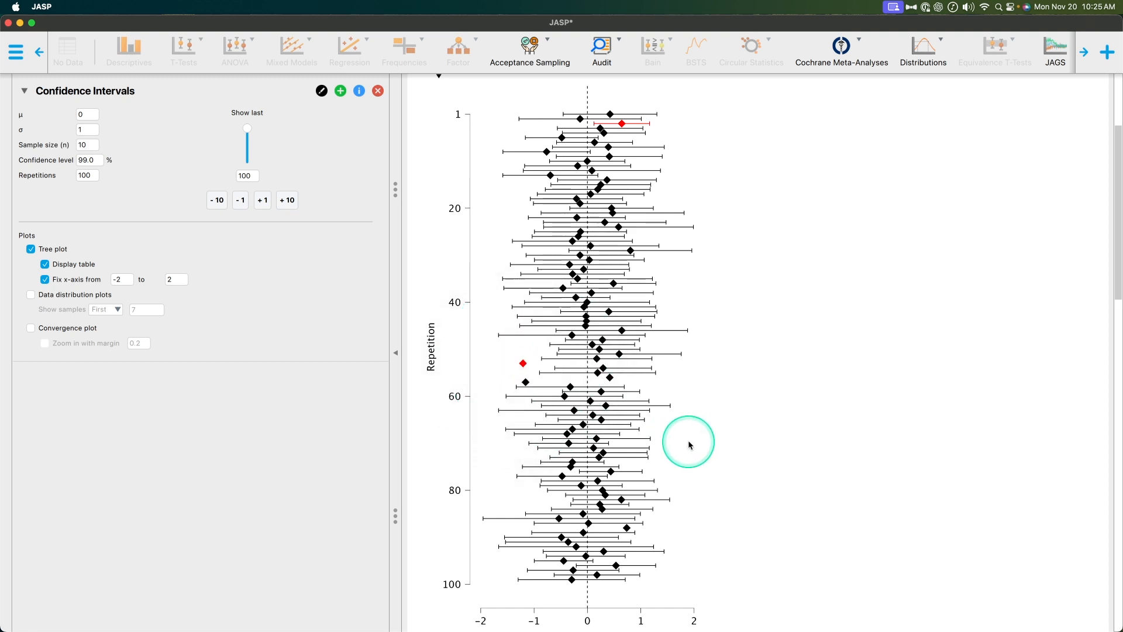
scroll(684, 442, down, 5)
scroll(808, 567, down, 15)
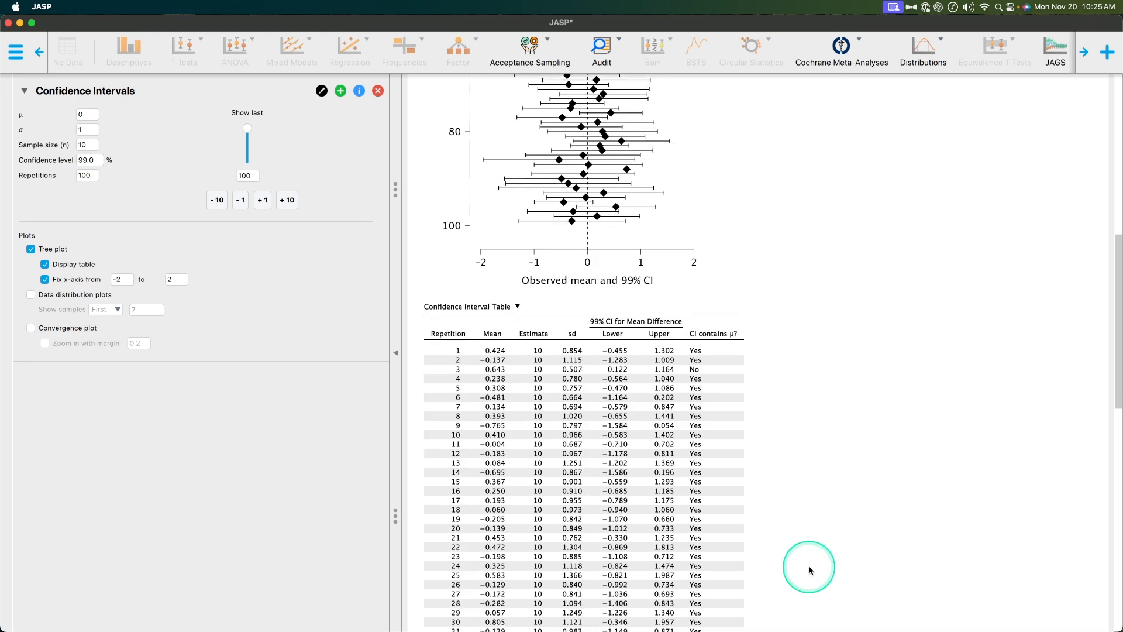
scroll(807, 564, up, 20)
key(ctrl+alt+m)
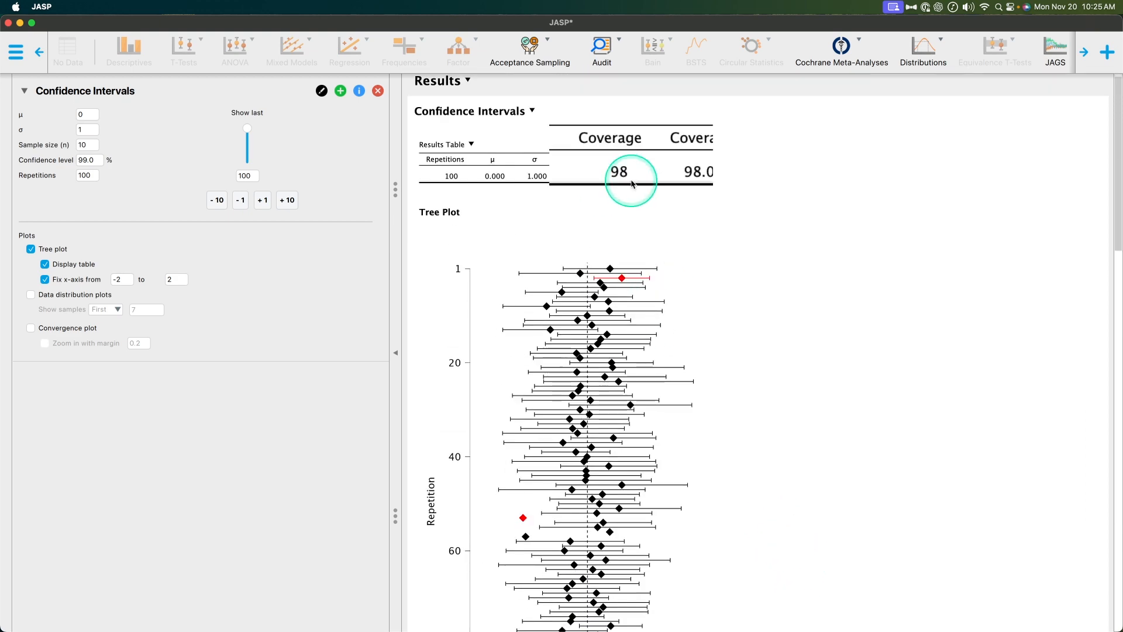
key(ctrl+alt+m)
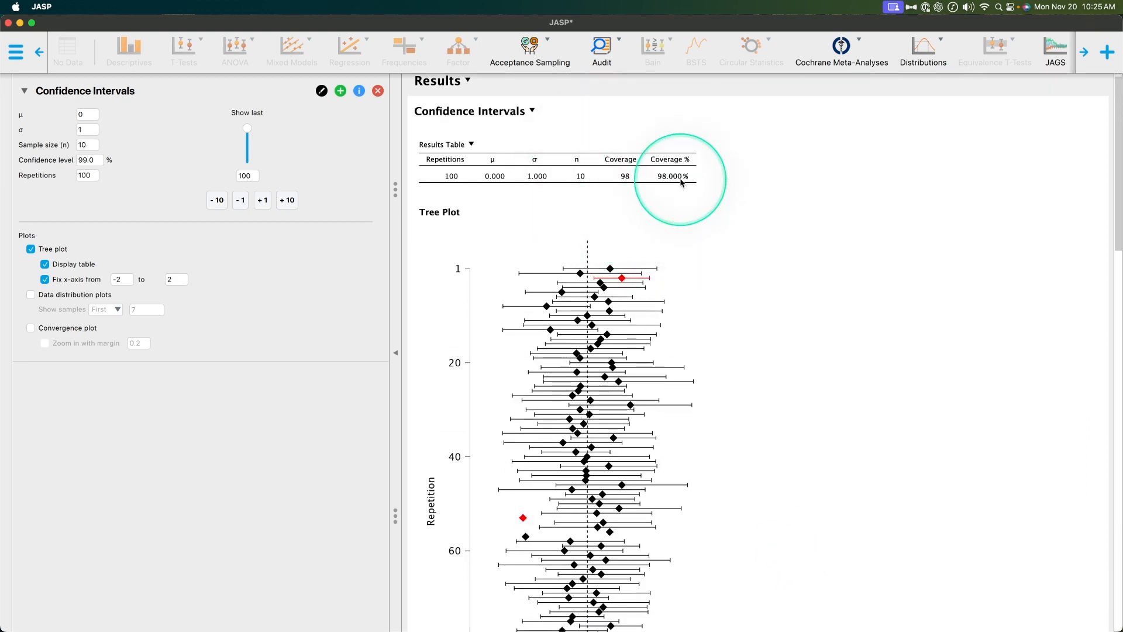
Look through the 99% confidence interval table for repetitions whose interval does not contain μ and match them with the red points.
scroll(673, 188, down, 20)
scroll(721, 330, up, 15)
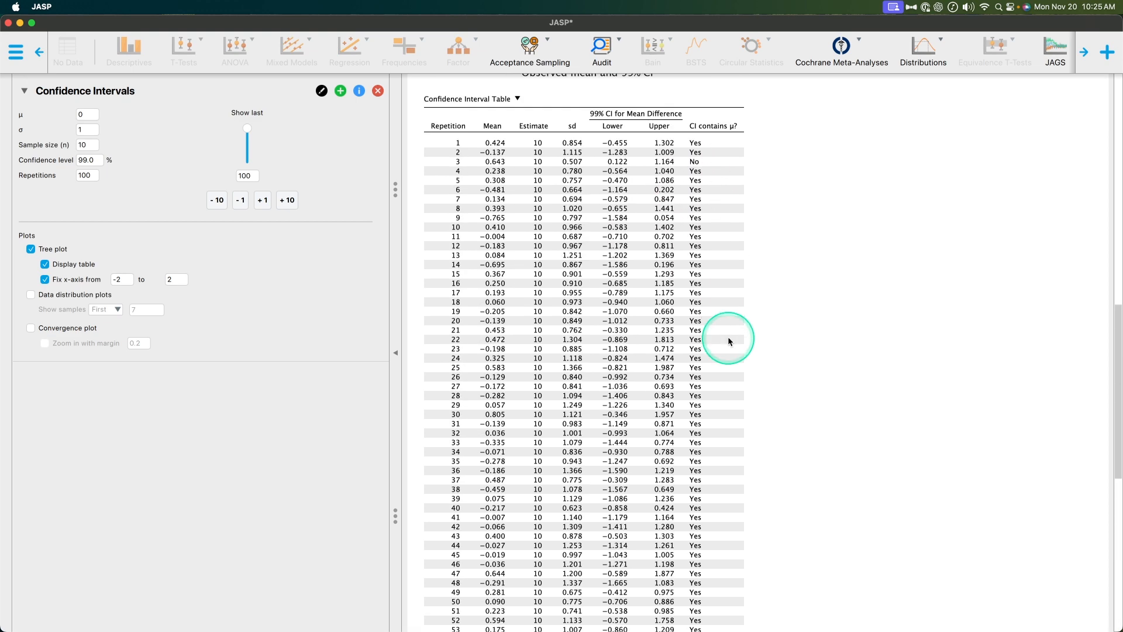
scroll(753, 502, down, 6)
key(ctrl+alt+m)
key(ctrl+alt+m)
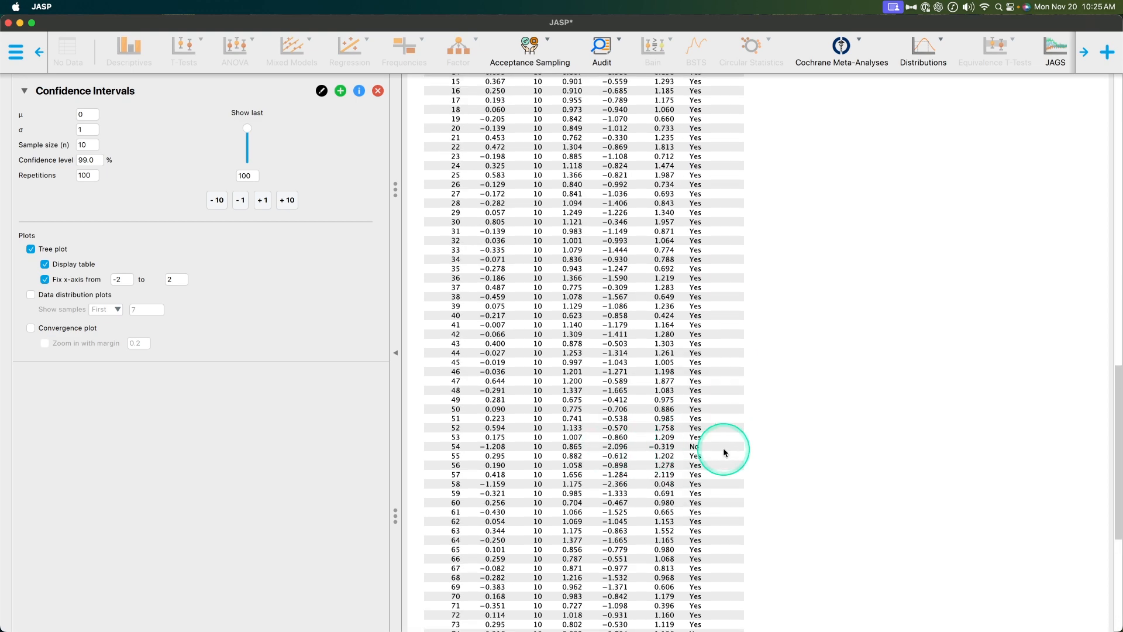
scroll(725, 445, up, 20)
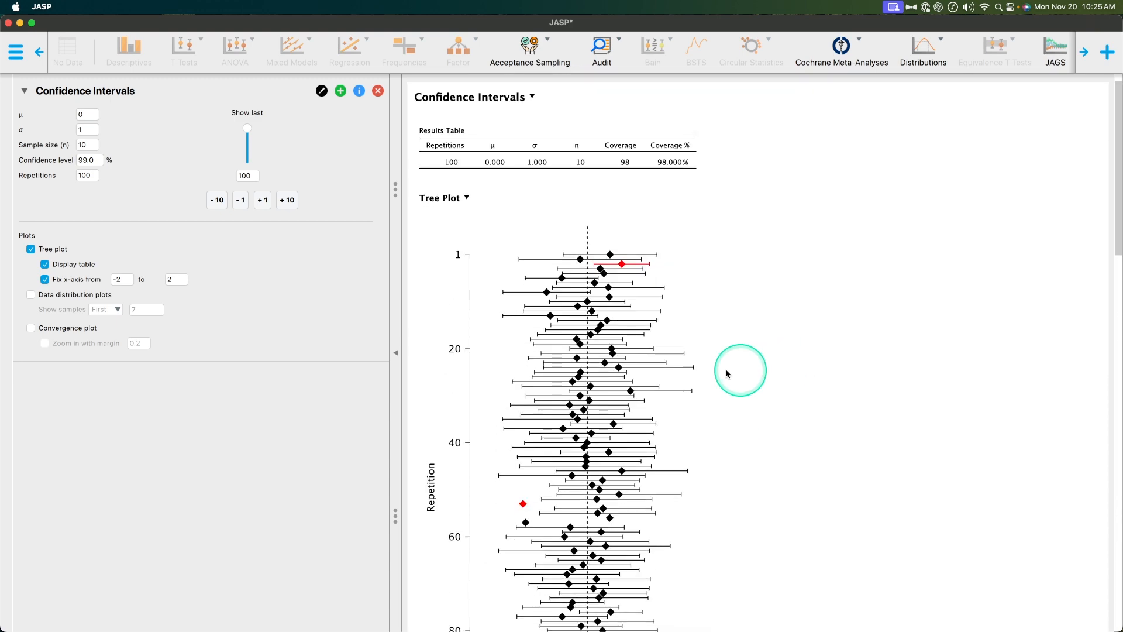
scroll(728, 497, down, 15)
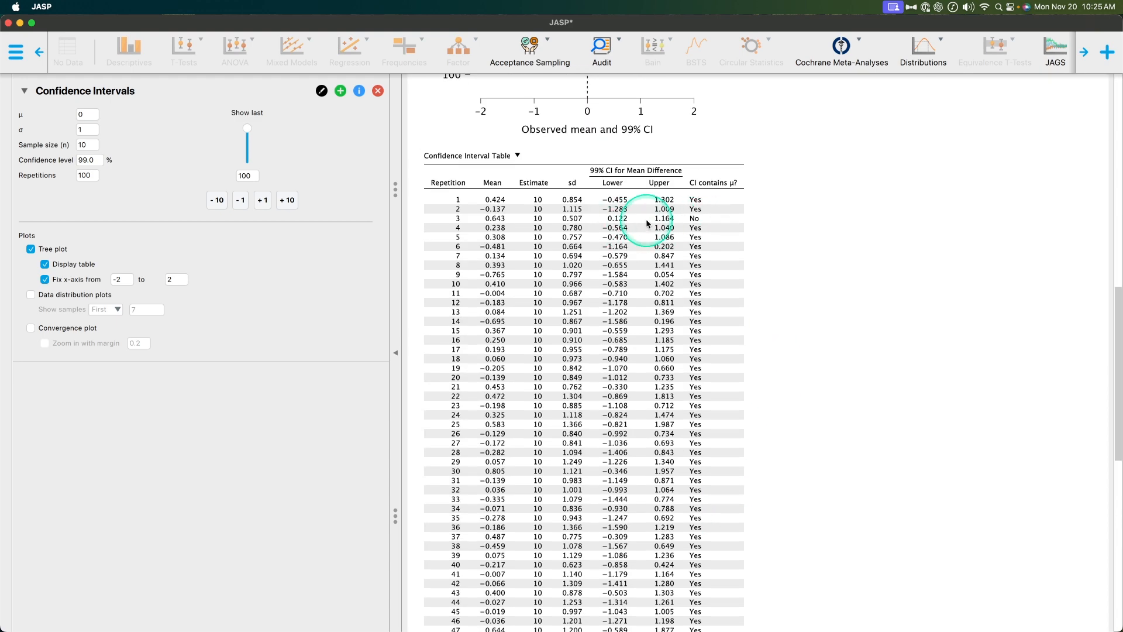
scroll(748, 445, down, 6)
Compare the tree plot points lacking interval bars near repetition 60 with their limits in the confidence interval table.
scroll(765, 561, up, 20)
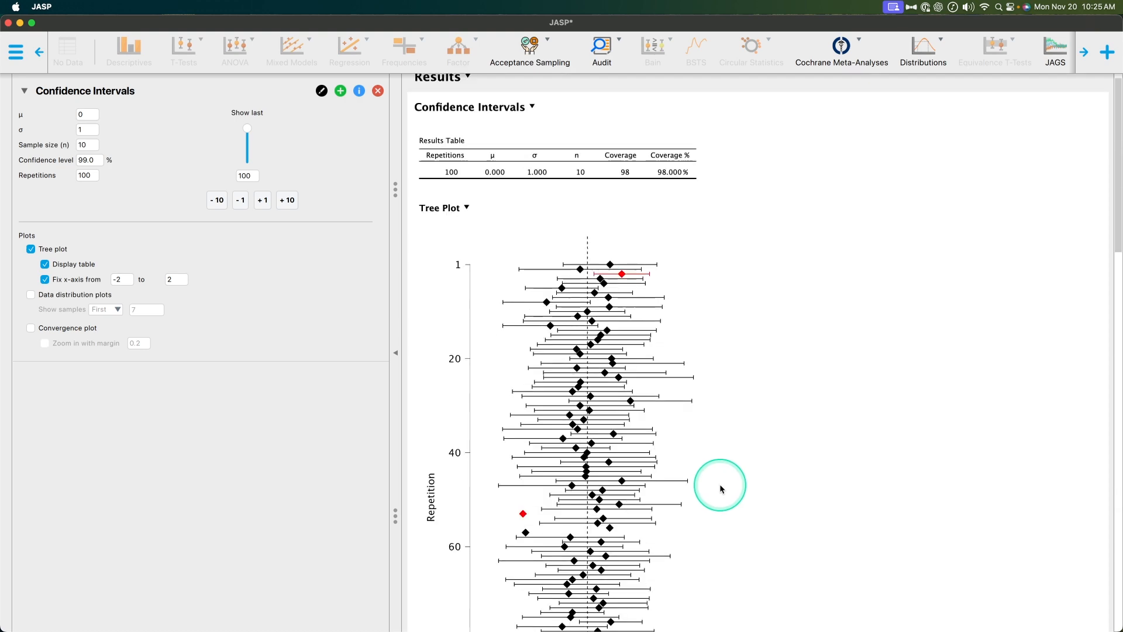
scroll(720, 486, down, 3)
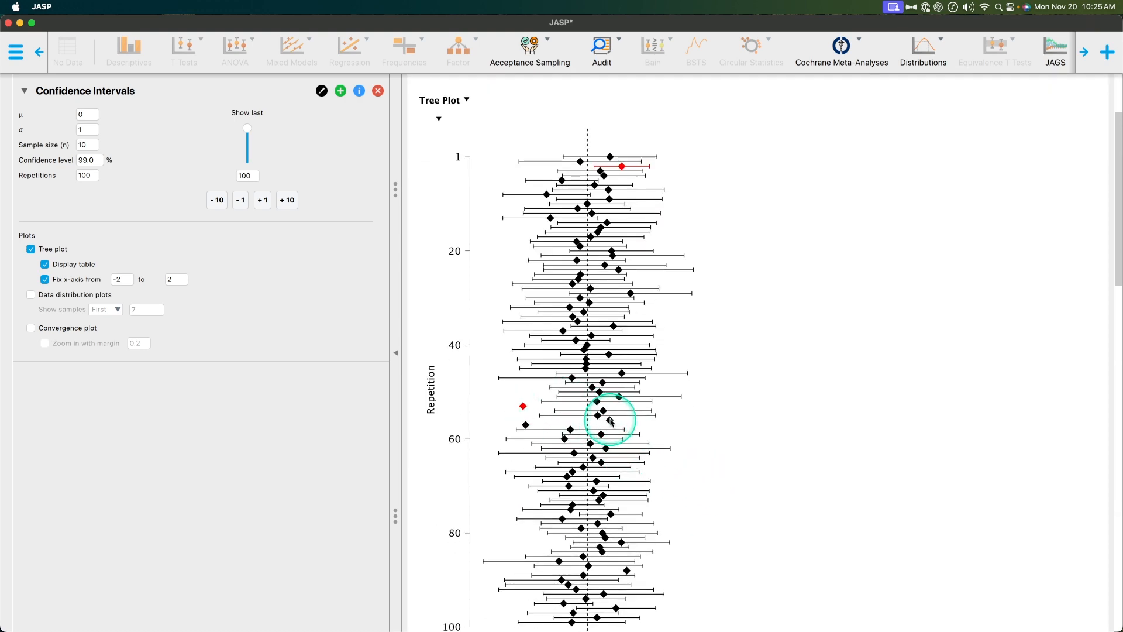
scroll(610, 420, down, 6)
scroll(783, 471, down, 10)
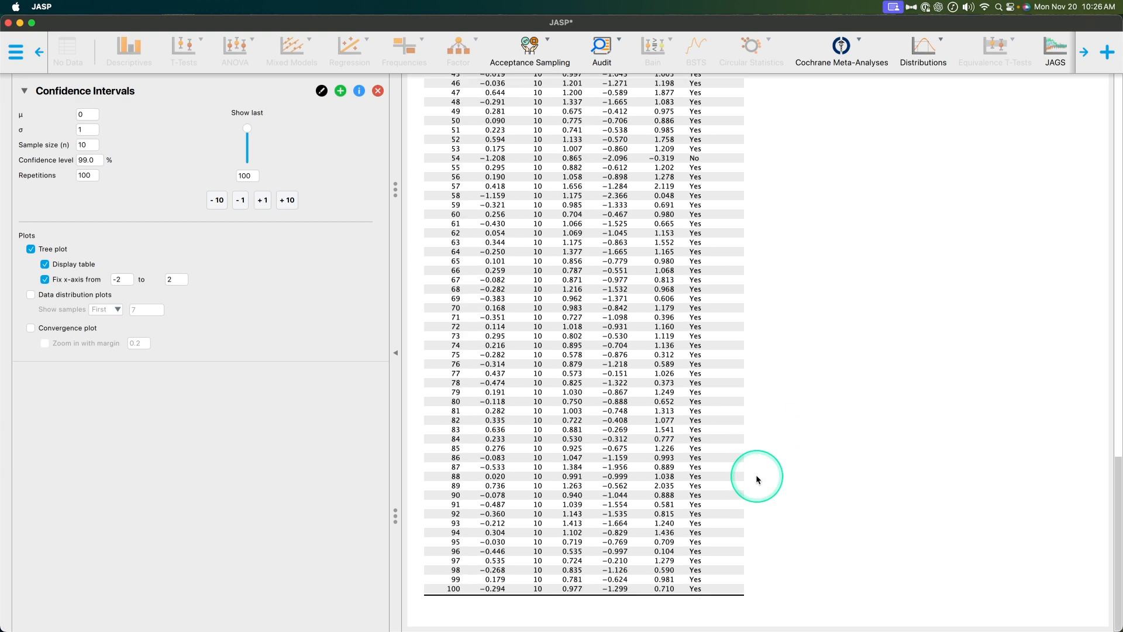
scroll(719, 502, up, 10)
scroll(707, 482, down, 8)
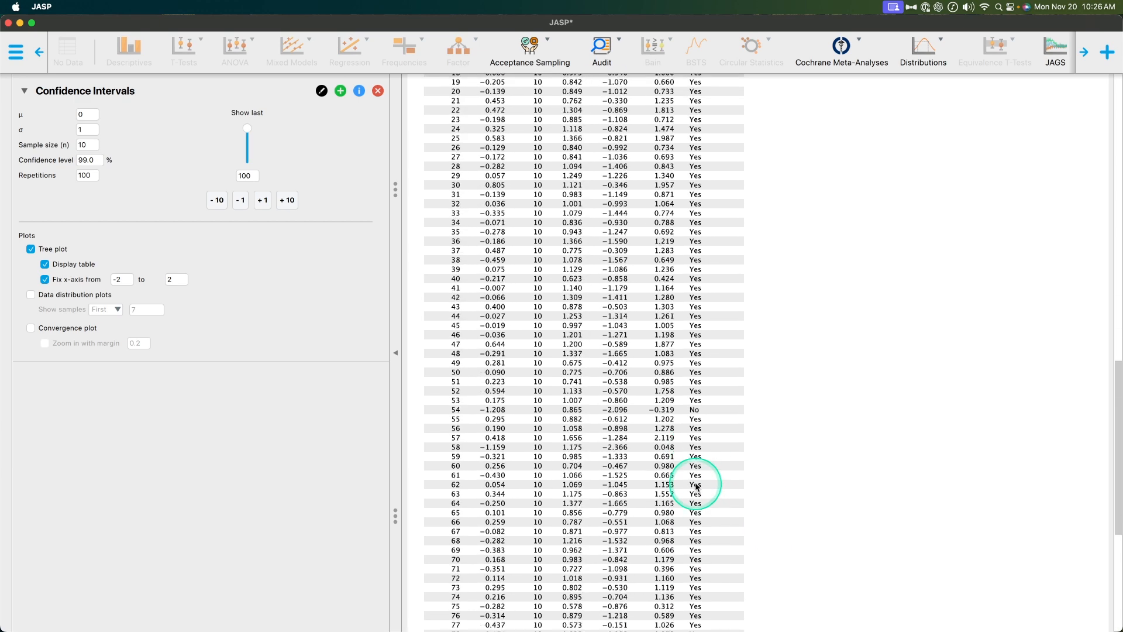
scroll(735, 470, down, 2)
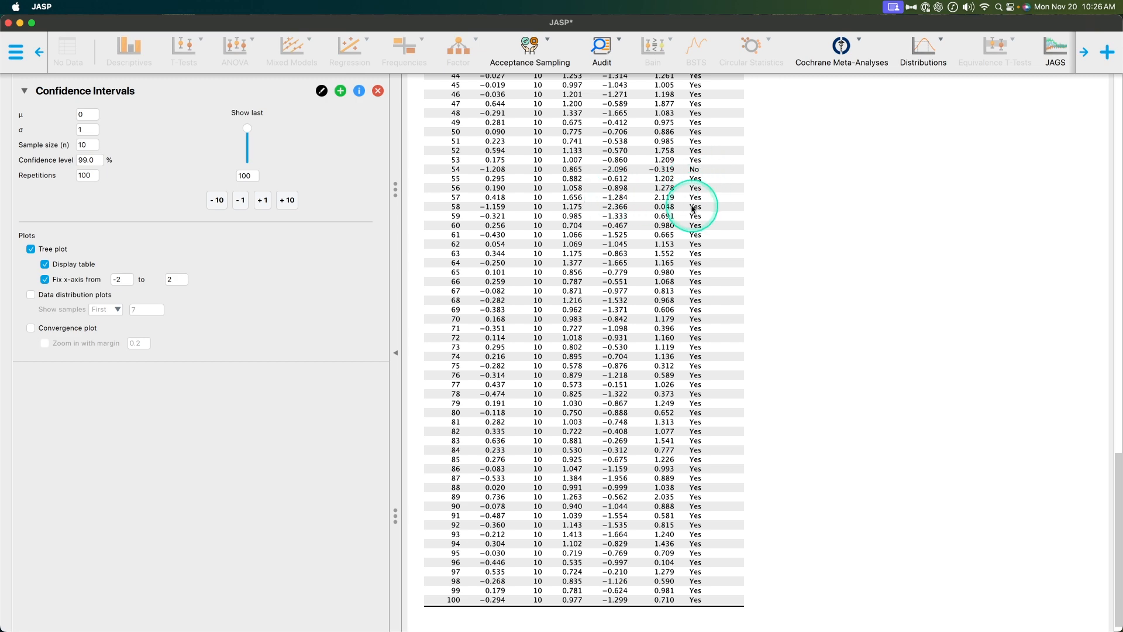
scroll(736, 260, up, 15)
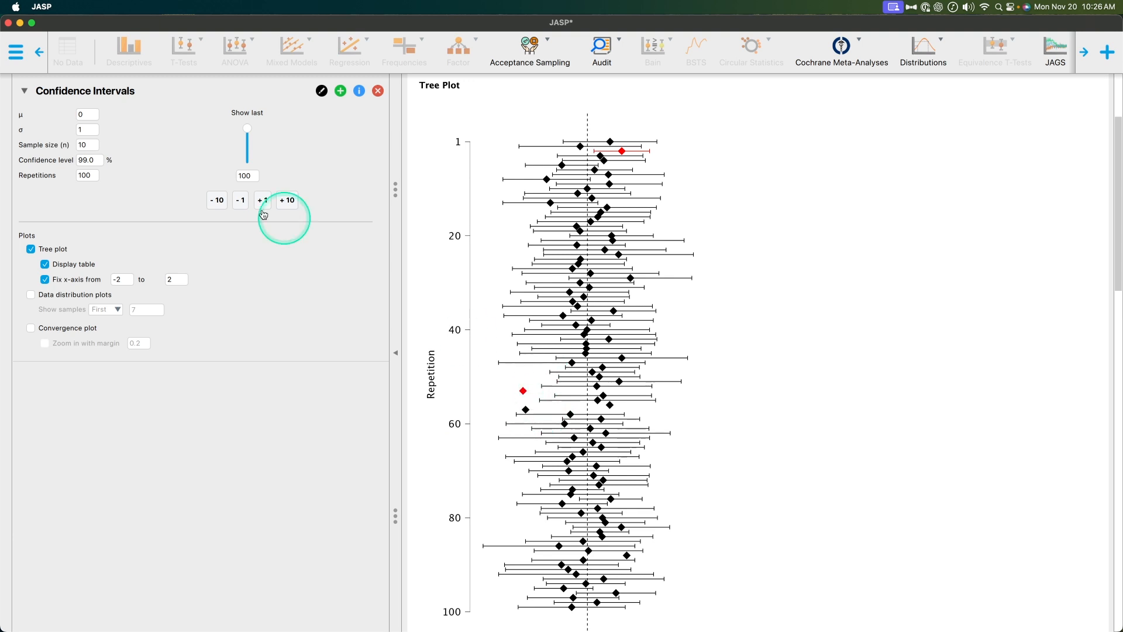
Set the confidence level to 90% and check the red intervals and the coverage in the results table.
click(87, 160)
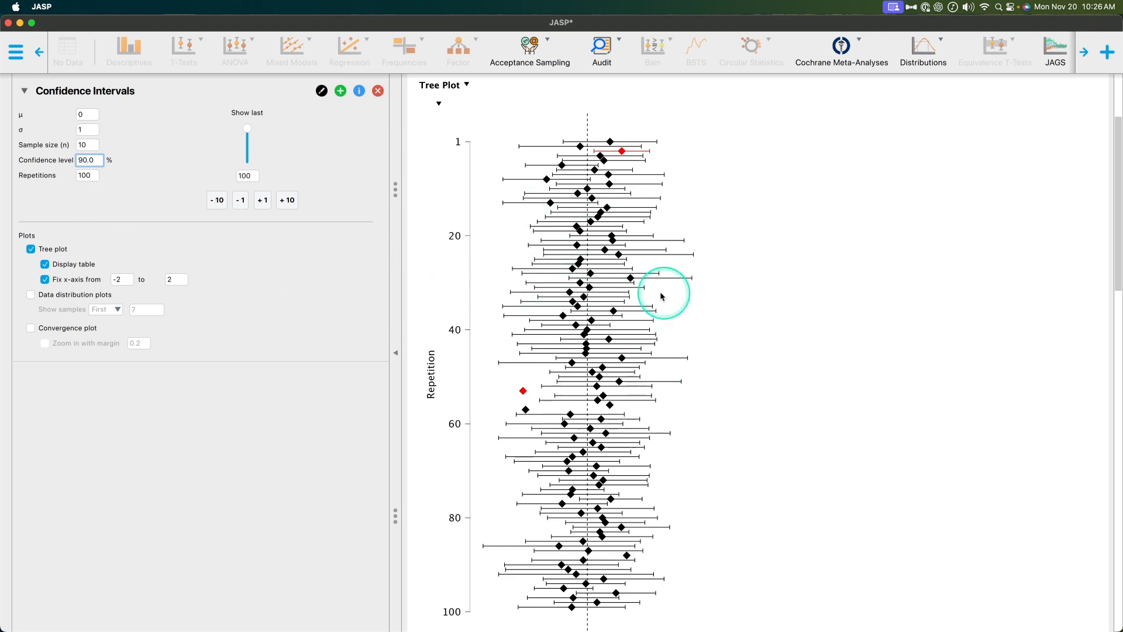
click(331, 186)
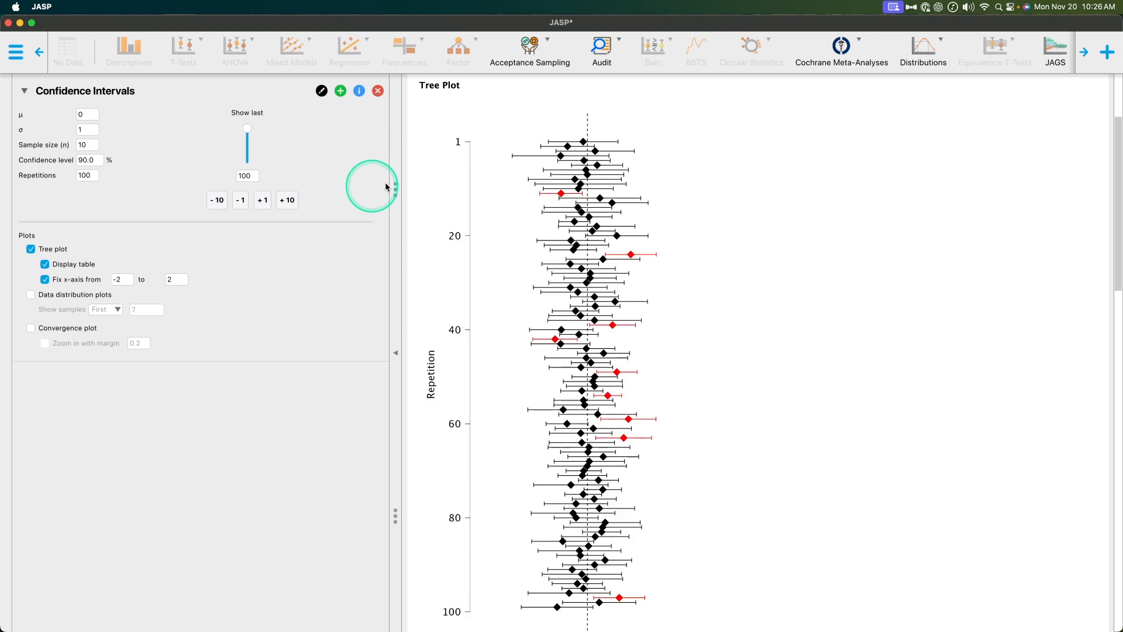
scroll(689, 441, up, 3)
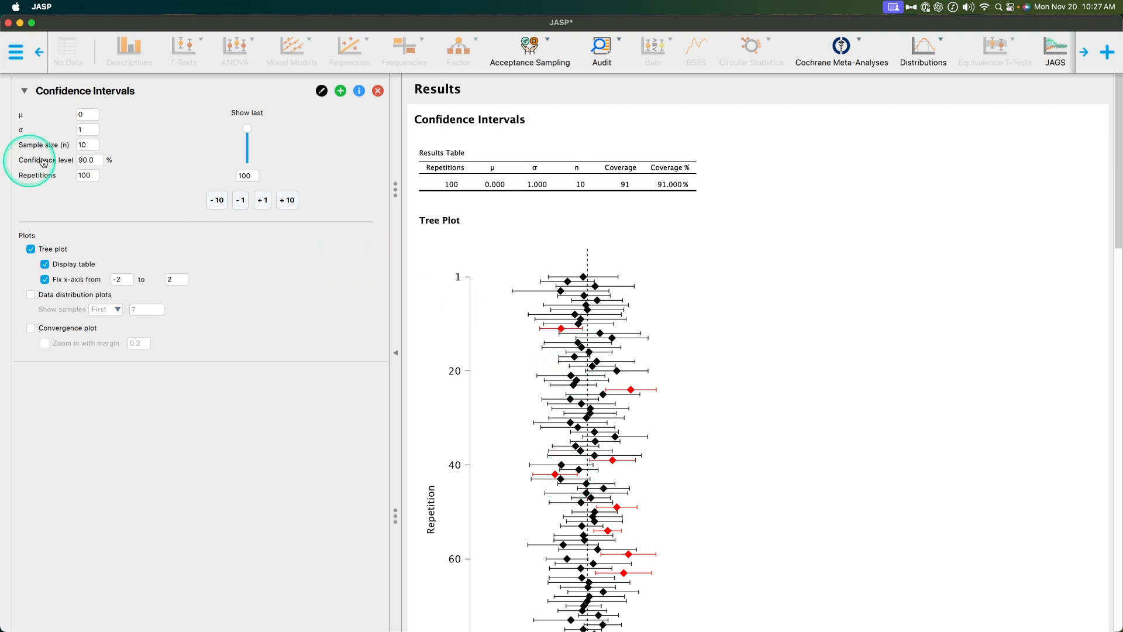
Return the confidence level to 95% and check the coverage and the redrawn tree plot.
click(87, 159)
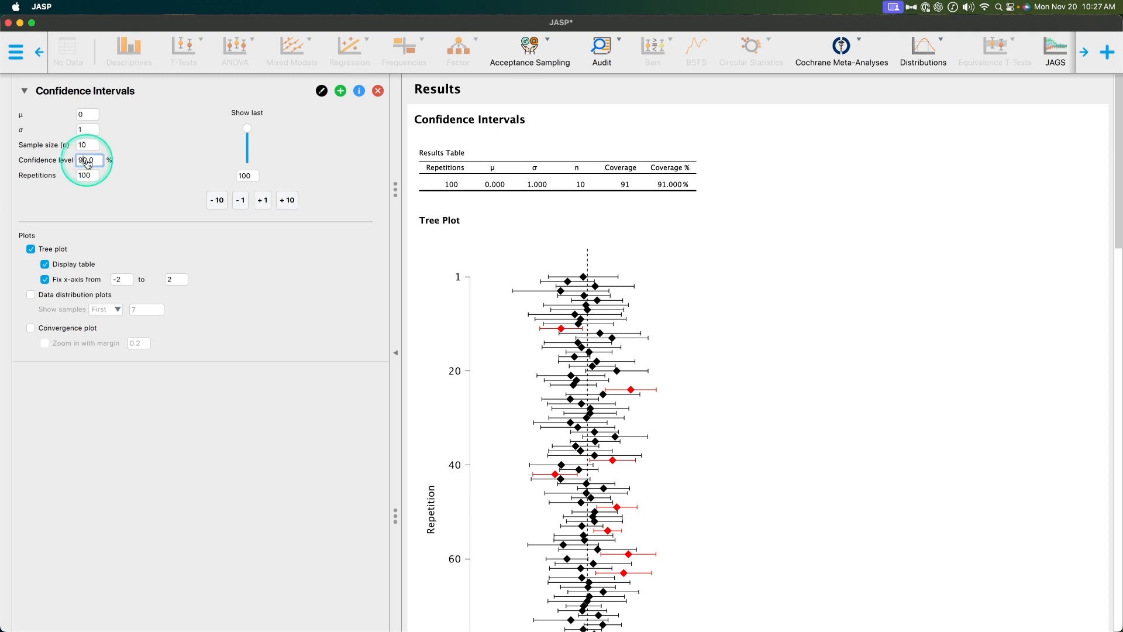
click(189, 252)
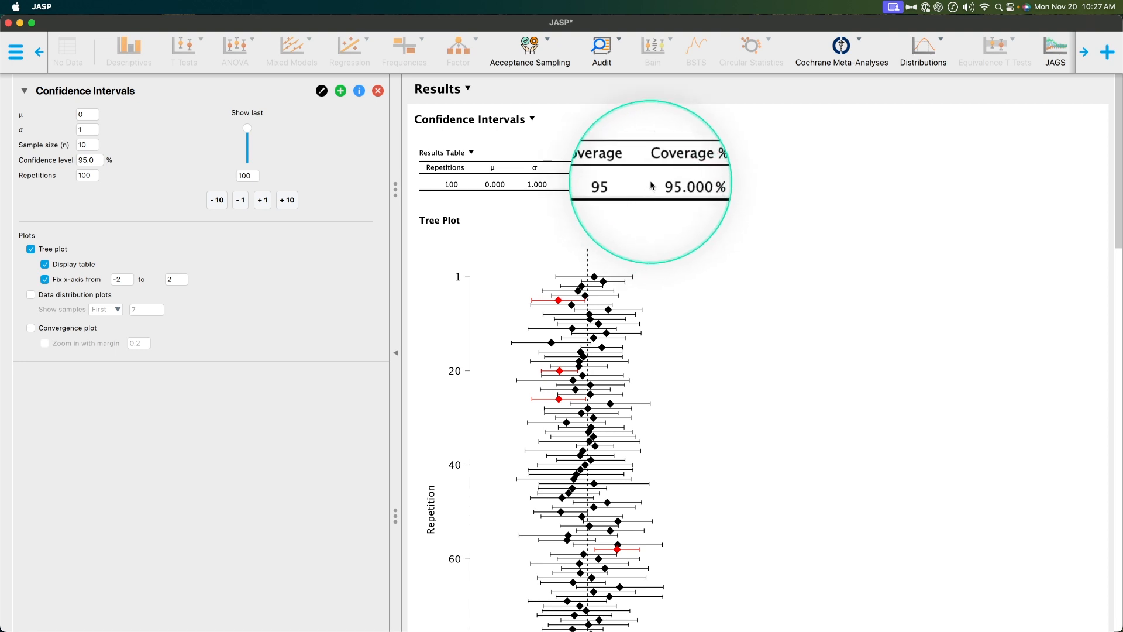
scroll(663, 326, down, 5)
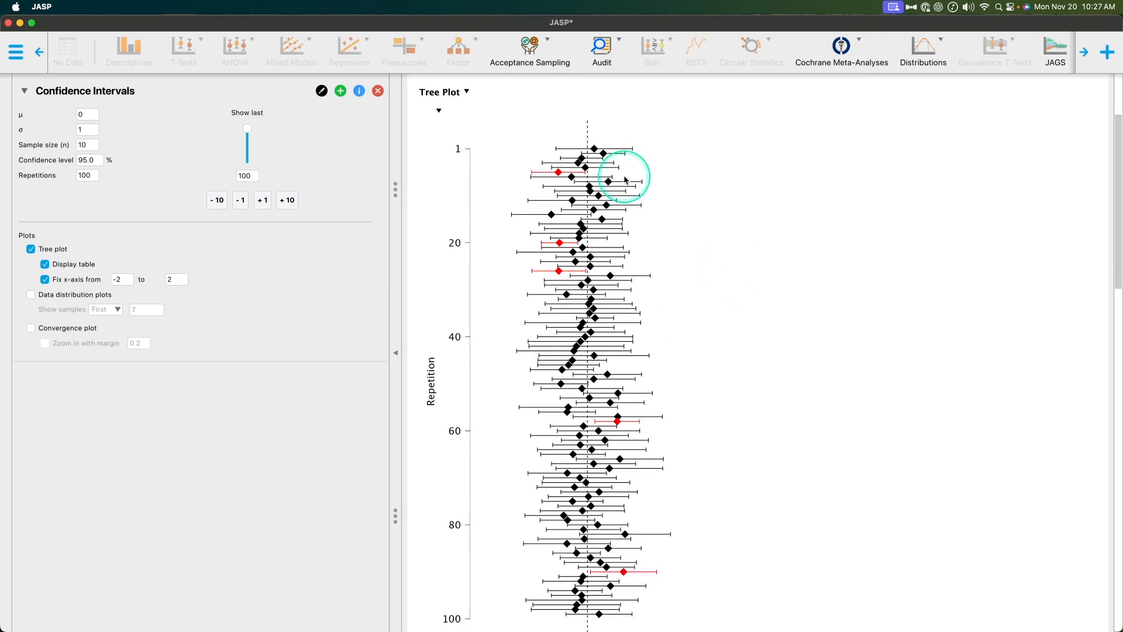
Match the red intervals in the 95% tree plot with the confidence interval table rows whose interval does not contain μ.
scroll(672, 465, down, 3)
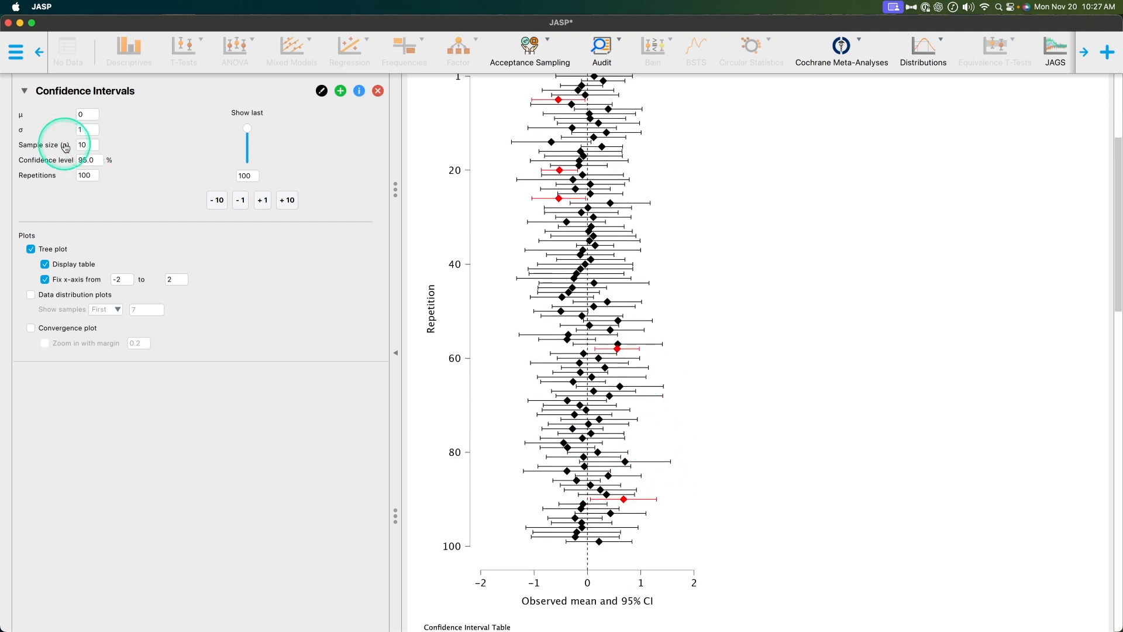
scroll(572, 426, down, 15)
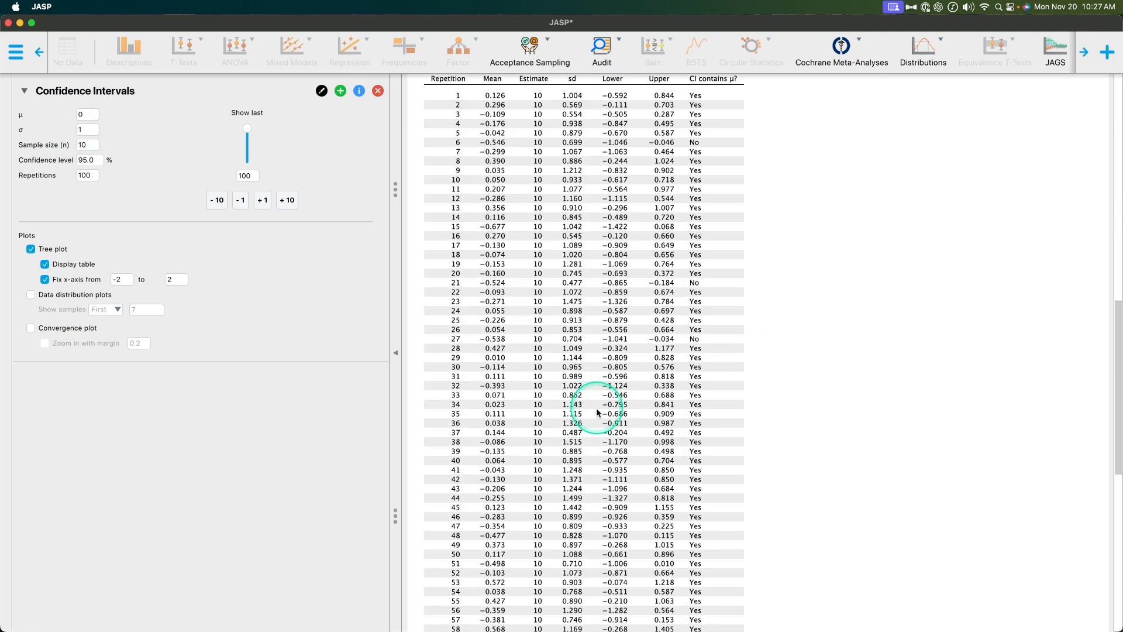
scroll(594, 441, up, 20)
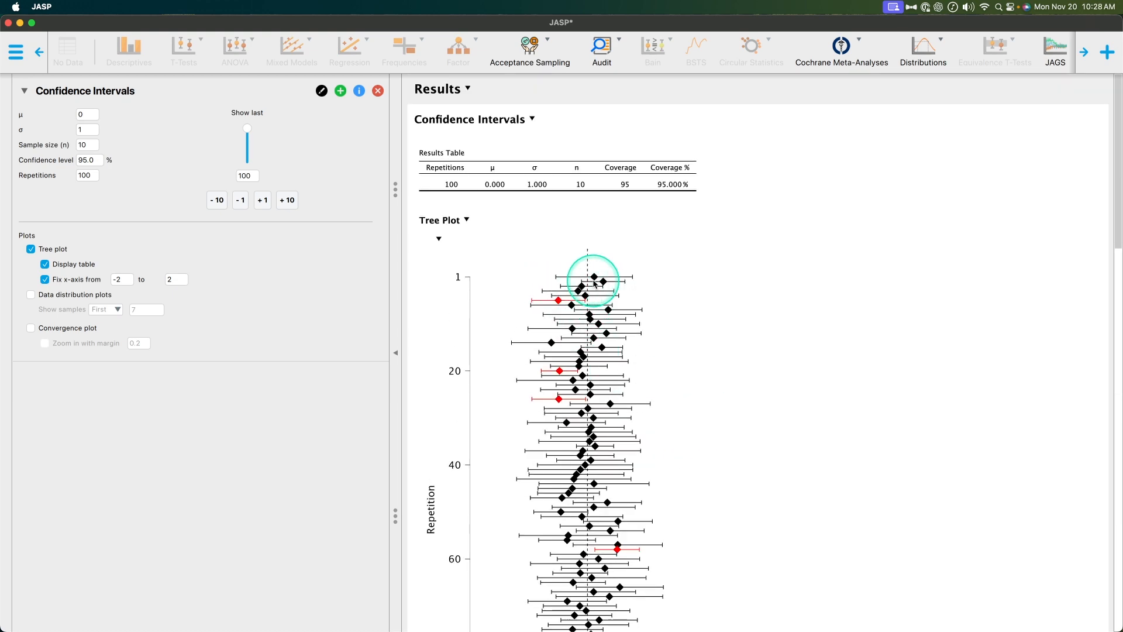
scroll(644, 339, down, 15)
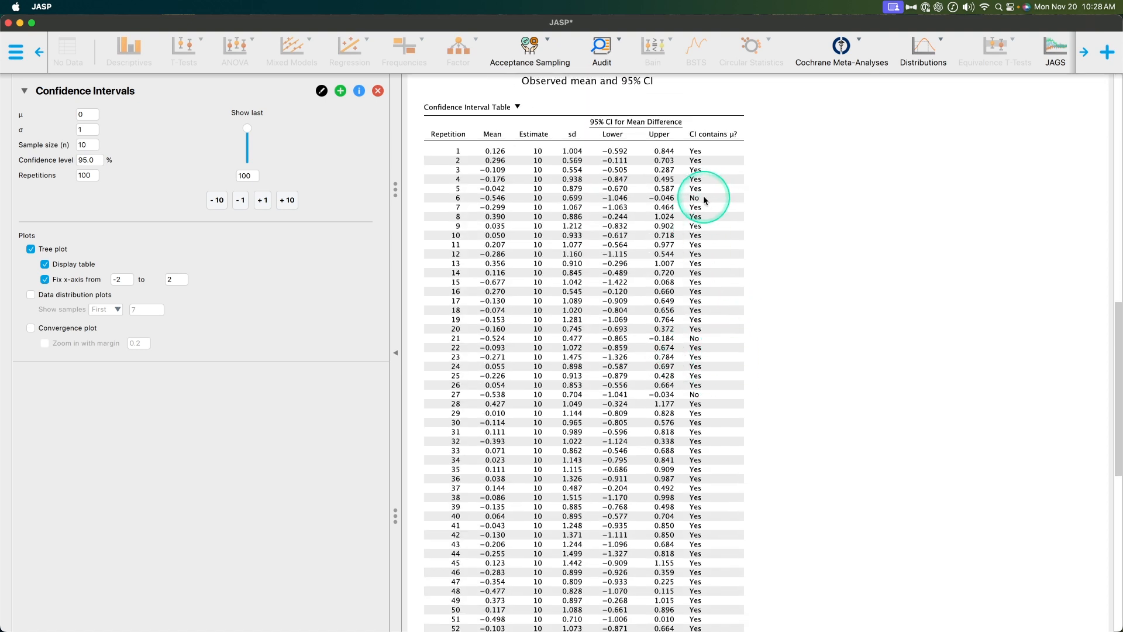
scroll(700, 275, up, 10)
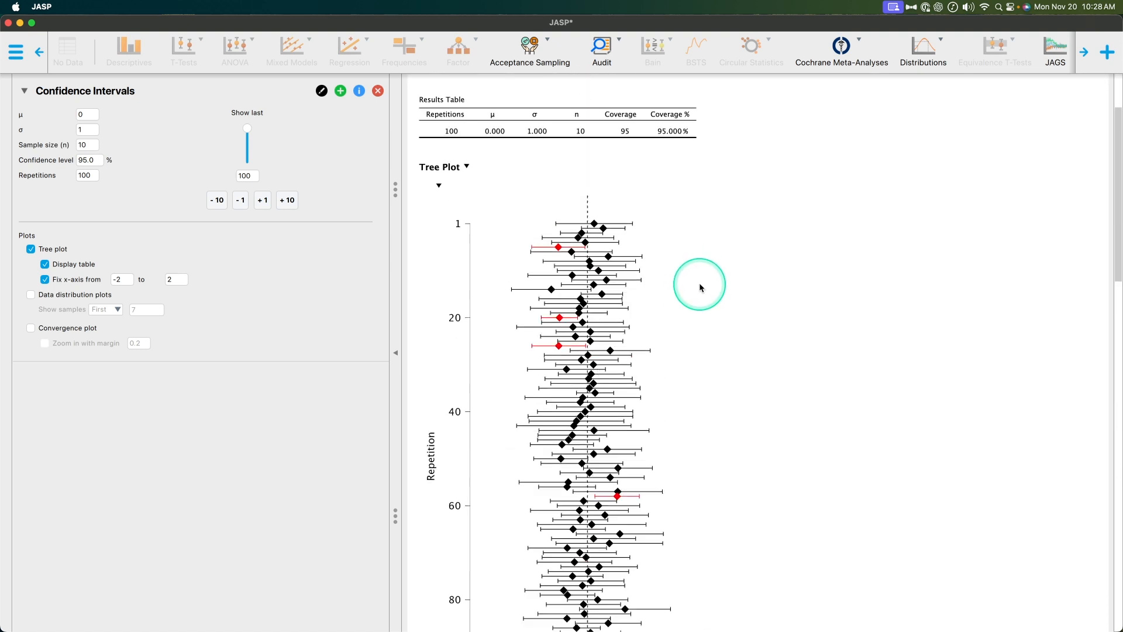
scroll(701, 268, down, 5)
scroll(673, 267, up, 5)
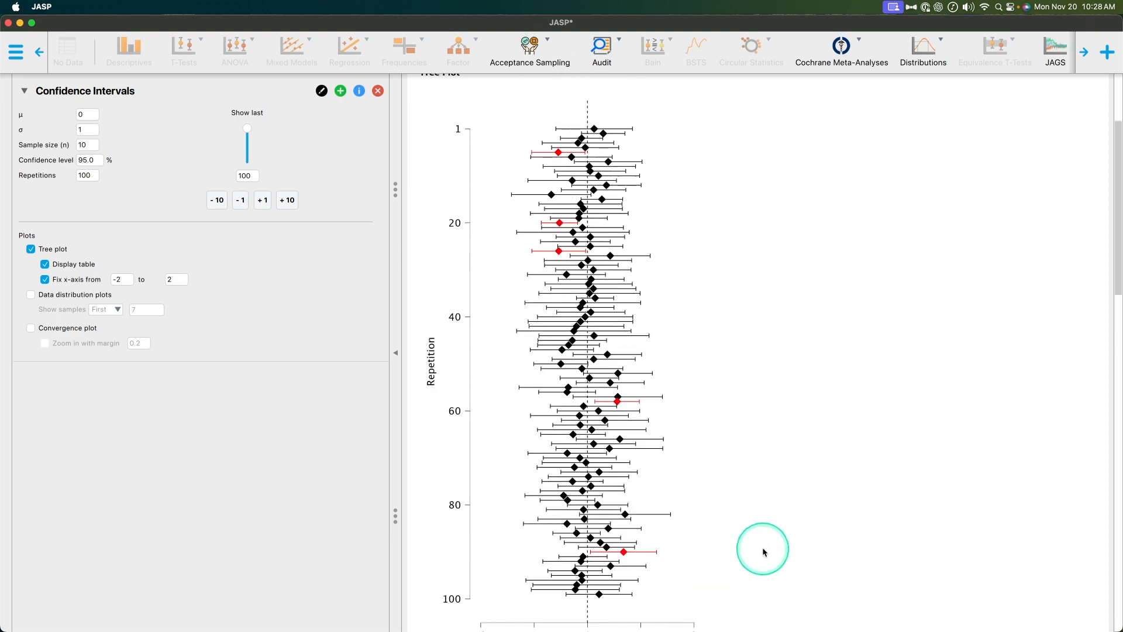
scroll(760, 544, down, 12)
scroll(731, 500, down, 5)
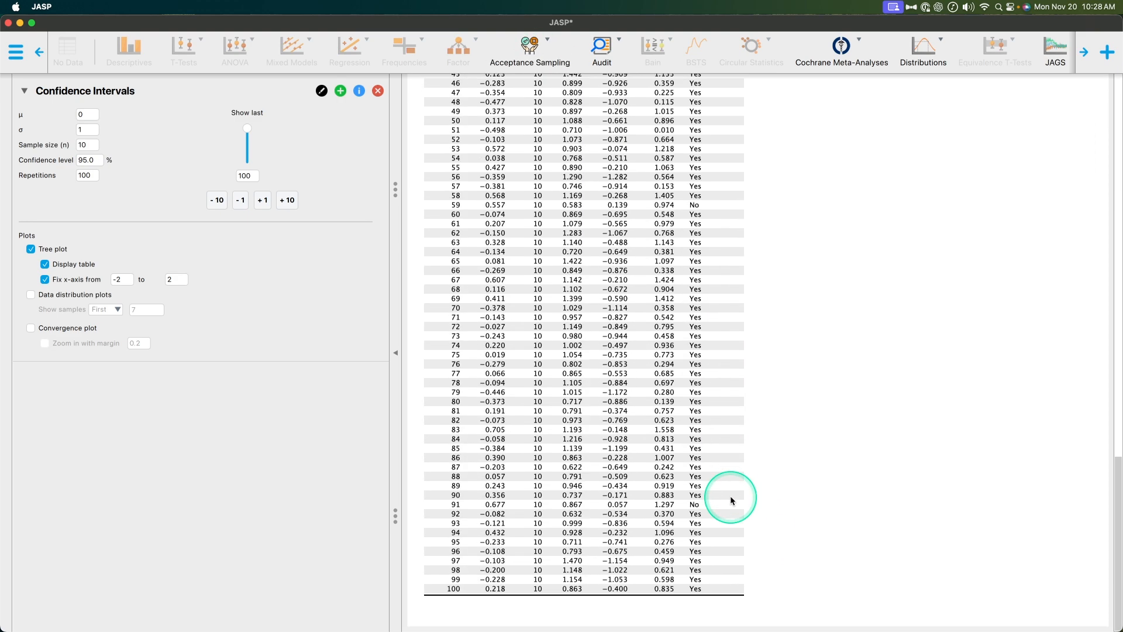
scroll(719, 497, up, 15)
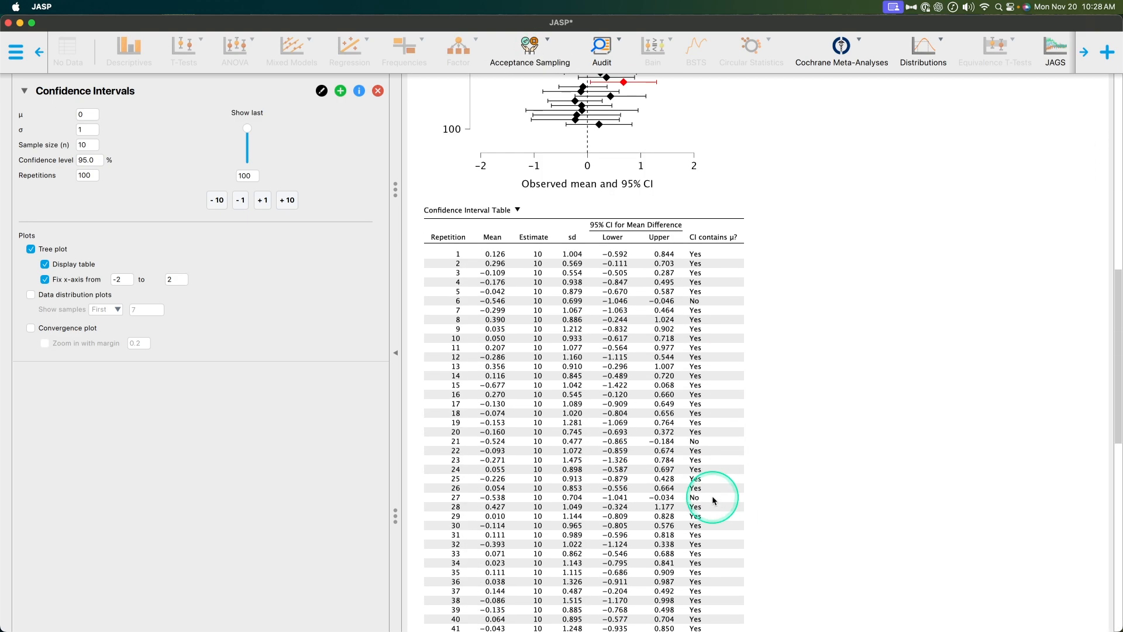
scroll(715, 504, up, 2)
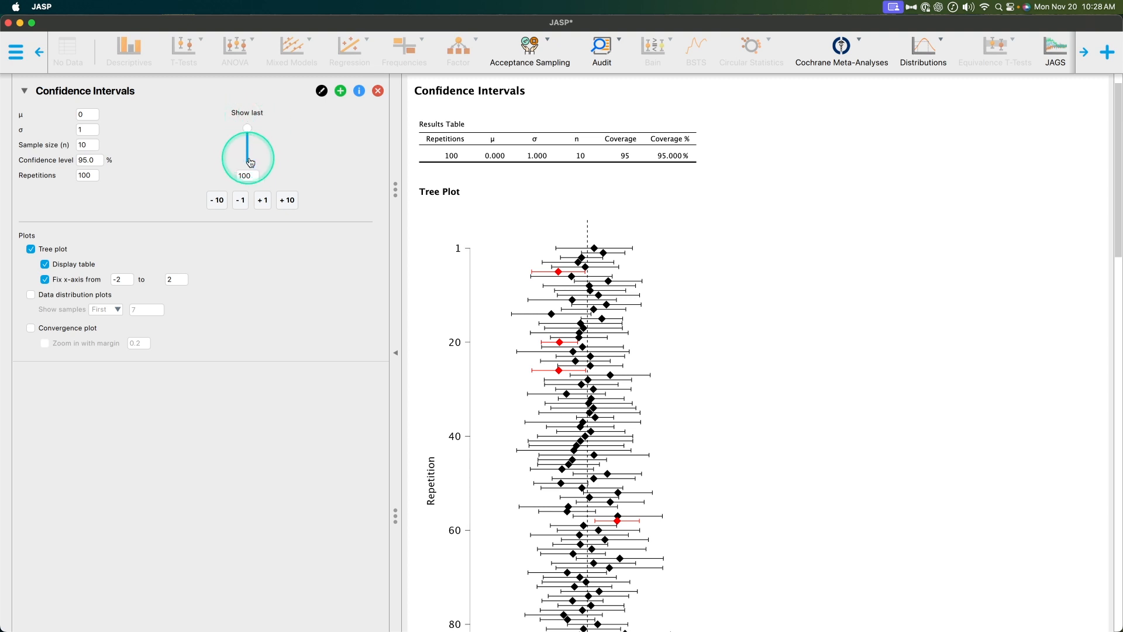
Review the 95% tree plot again alongside the full confidence interval table down to repetition 100.
scroll(563, 238, down, 10)
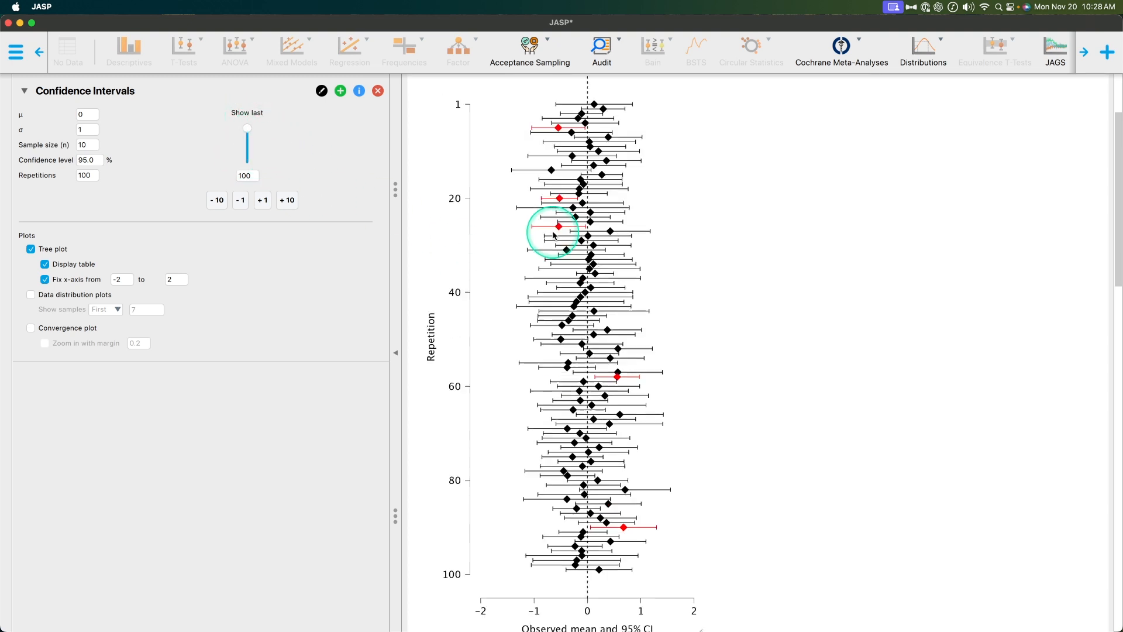
scroll(619, 193, down, 2)
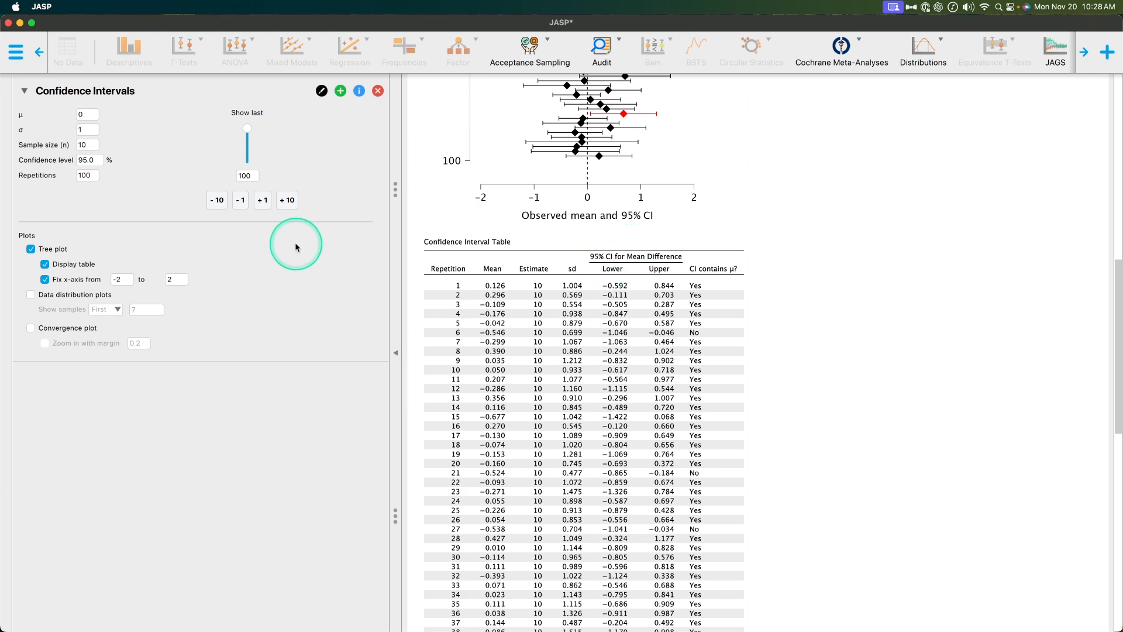
scroll(785, 390, down, 10)
scroll(763, 376, down, 6)
scroll(763, 376, up, 15)
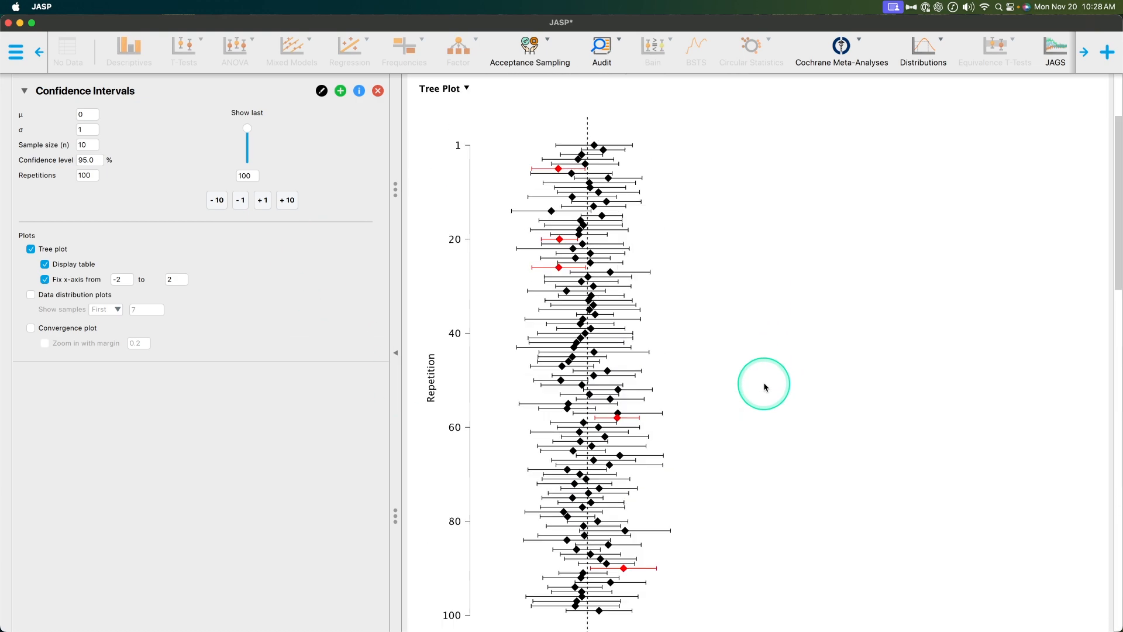
scroll(765, 379, down, 2)
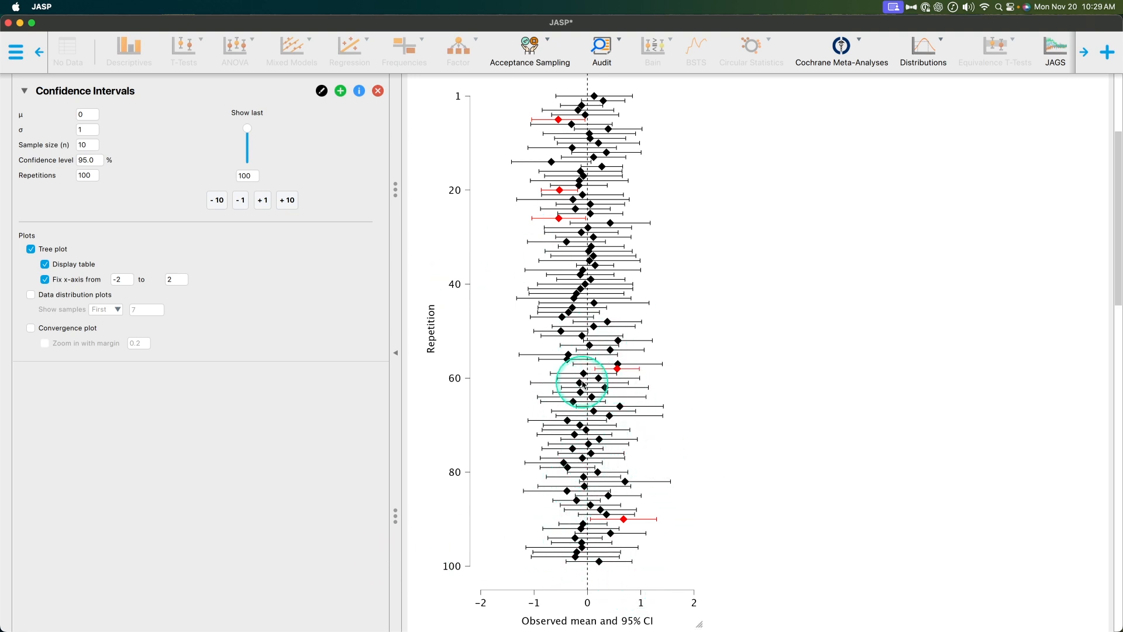
scroll(590, 257, up, 3)
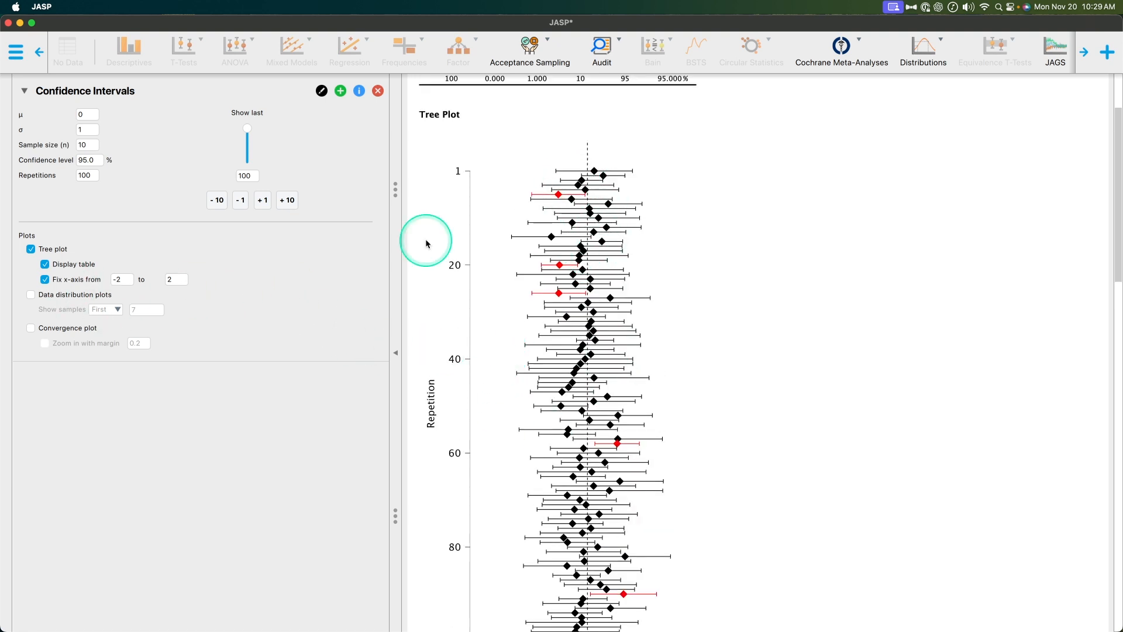
Turn on the data distribution plots for the first 7 samples.
scroll(763, 291, down, 15)
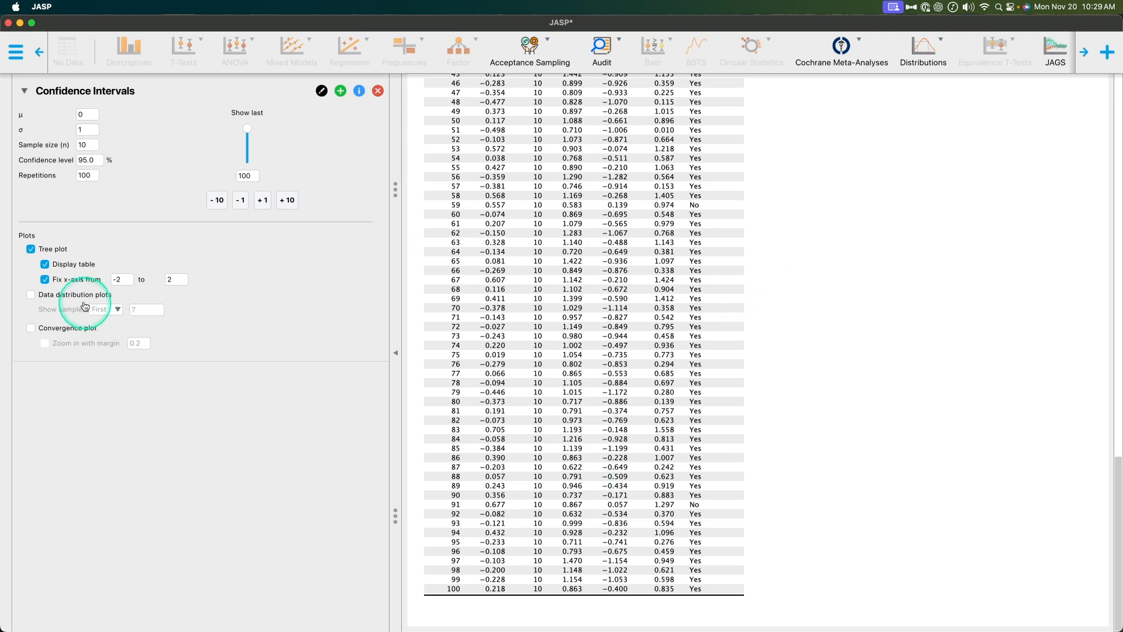
click(85, 298)
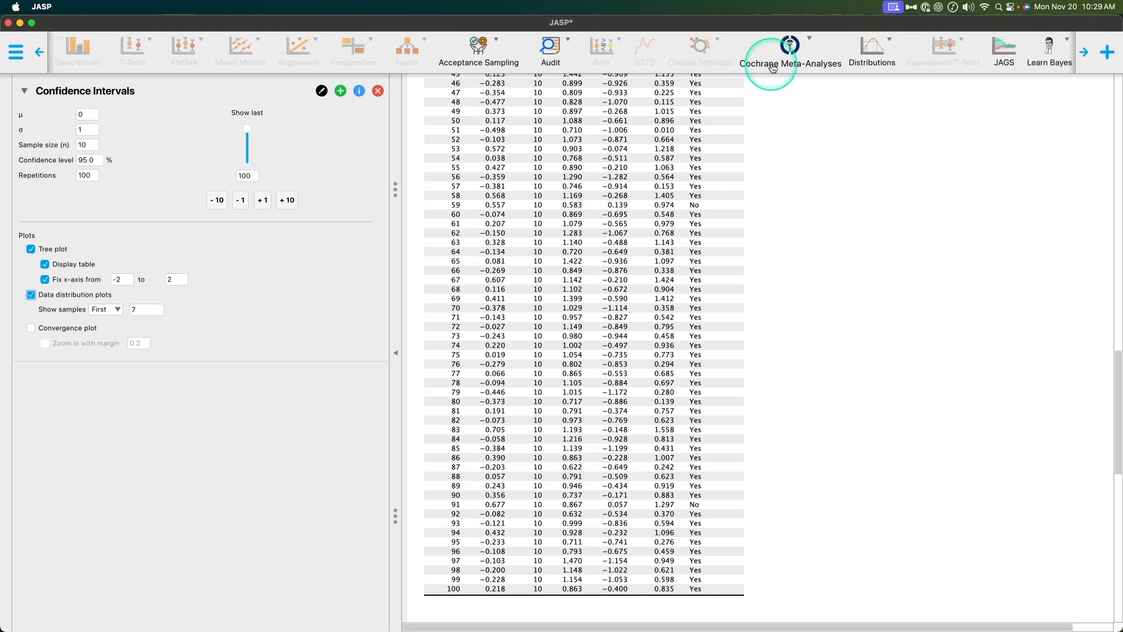
Look at the list of analyses offered by the Learn Stats module.
scroll(784, 54, right, 5)
click(739, 49)
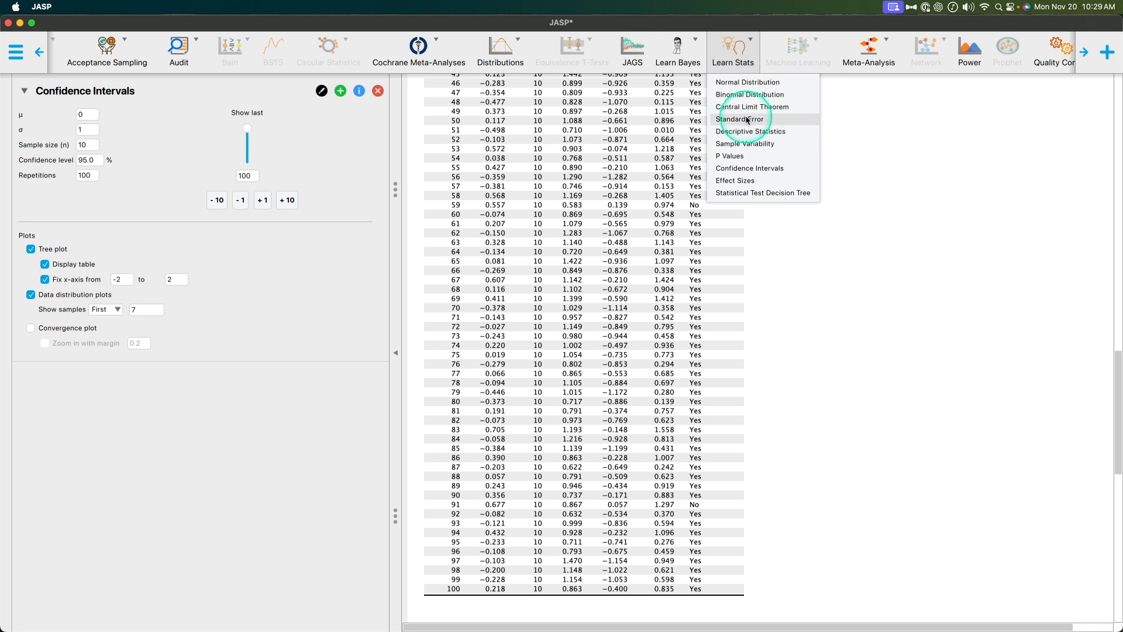
click(848, 339)
Examine the distribution plots of the first seven samples and the available choices for which samples to show.
scroll(895, 351, down, 10)
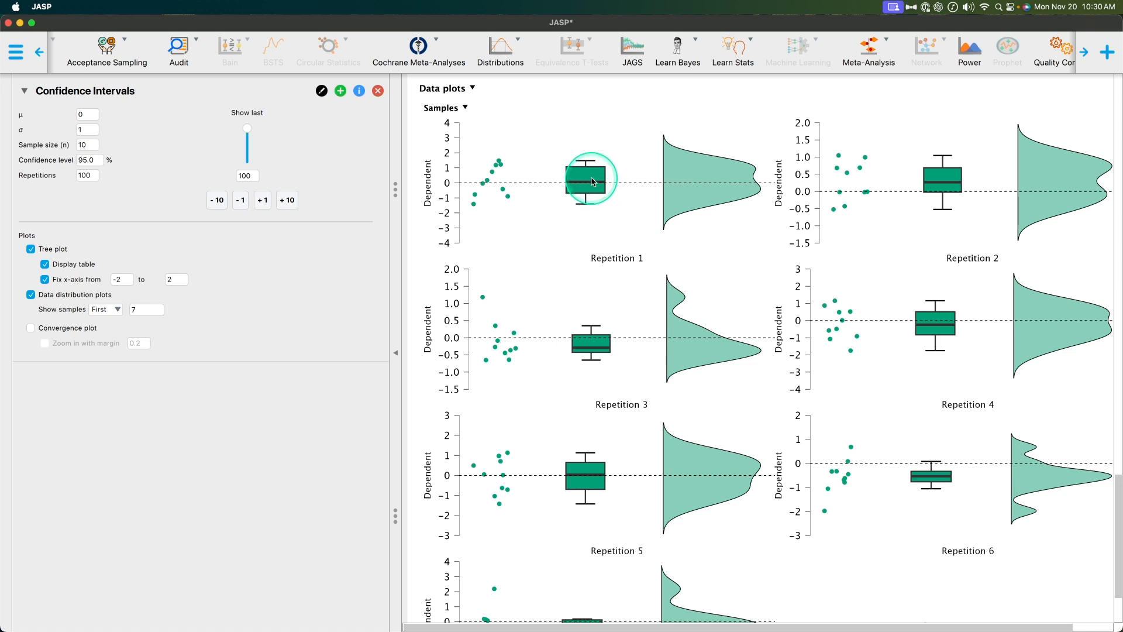
scroll(877, 210, down, 3)
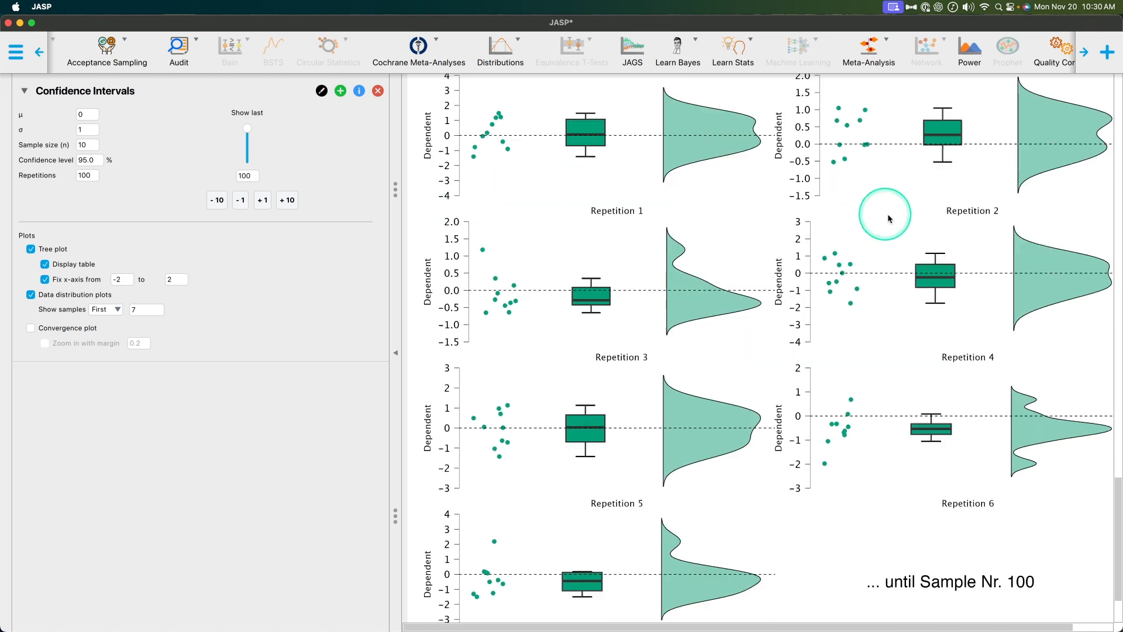
scroll(549, 167, up, 1)
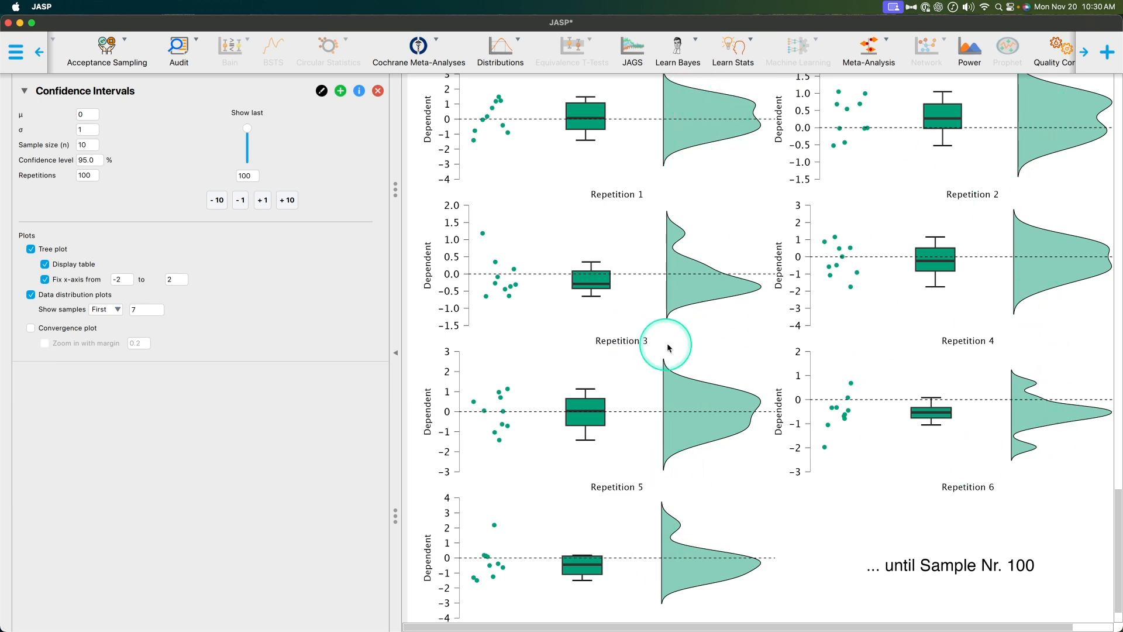
scroll(817, 461, down, 2)
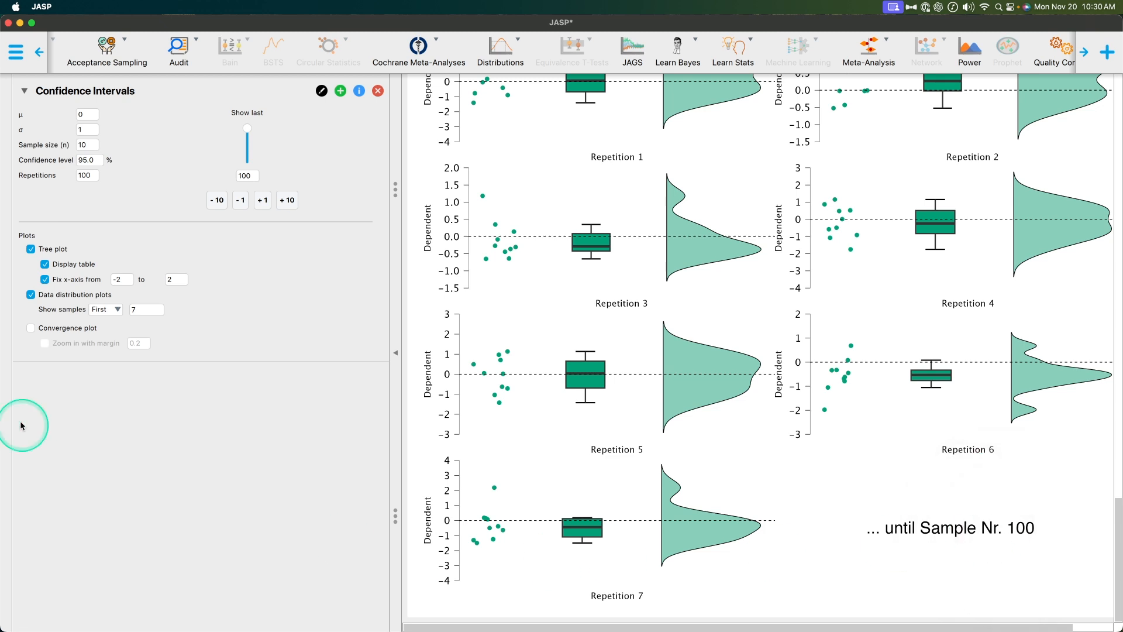
click(113, 310)
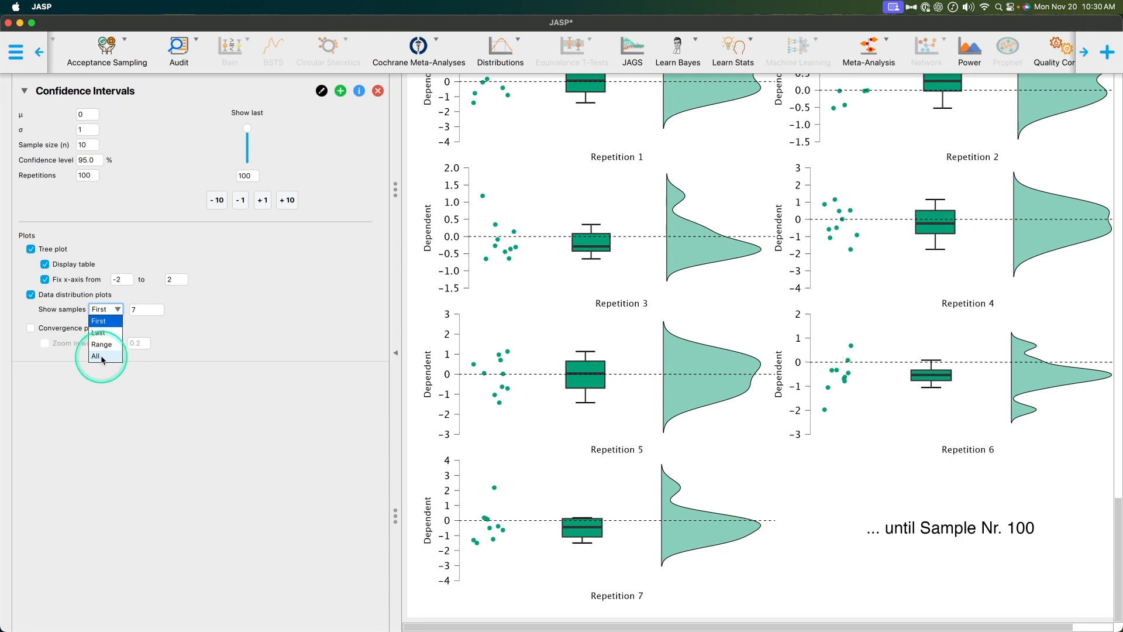
click(212, 340)
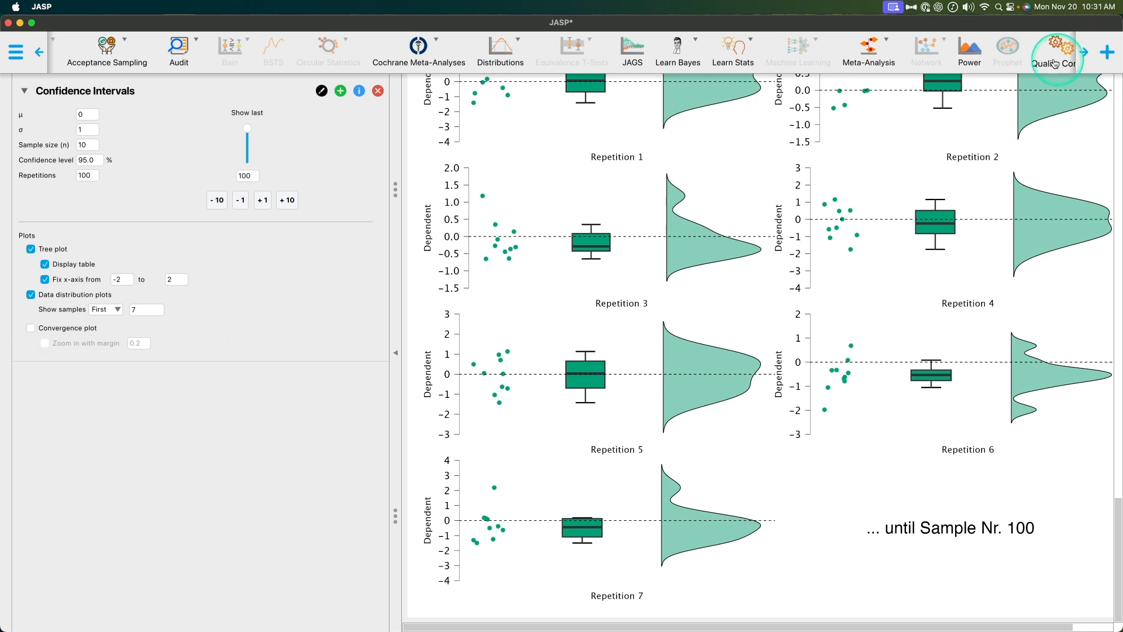
scroll(901, 326, up, 3)
scroll(890, 333, down, 3)
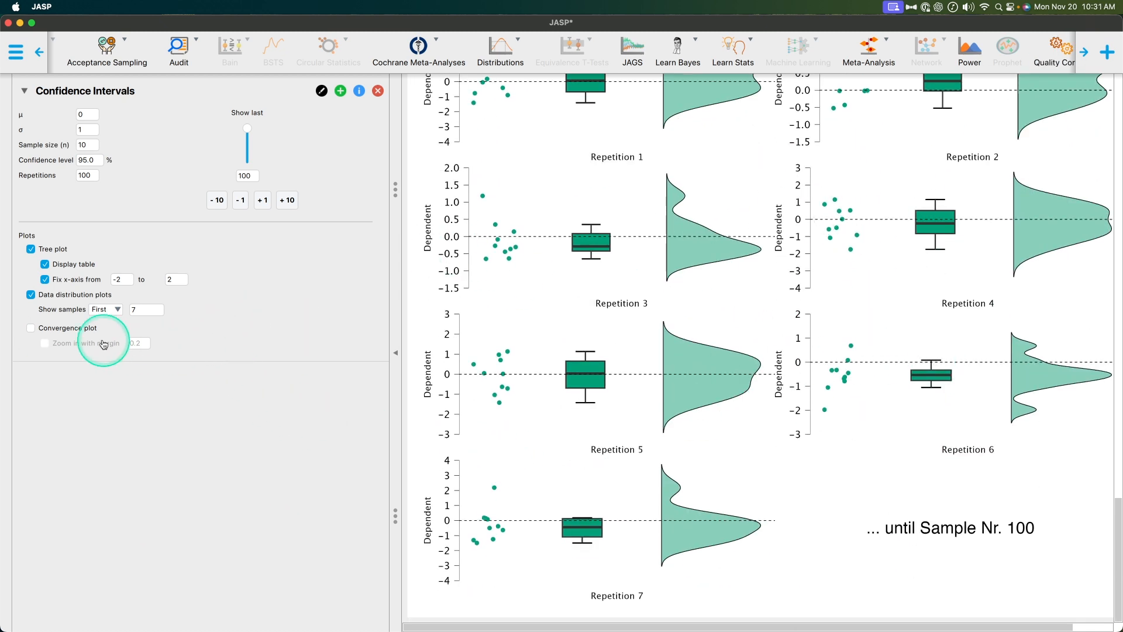
Add the convergence plot and inspect how the coverage proportion develops over the replications.
click(68, 330)
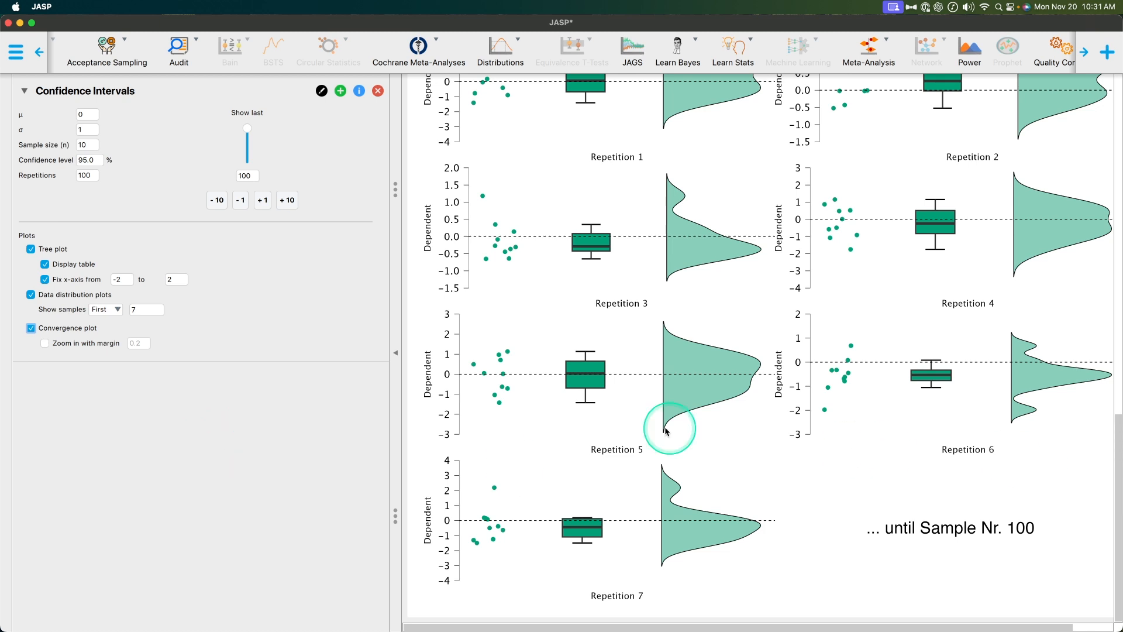
scroll(721, 395, down, 7)
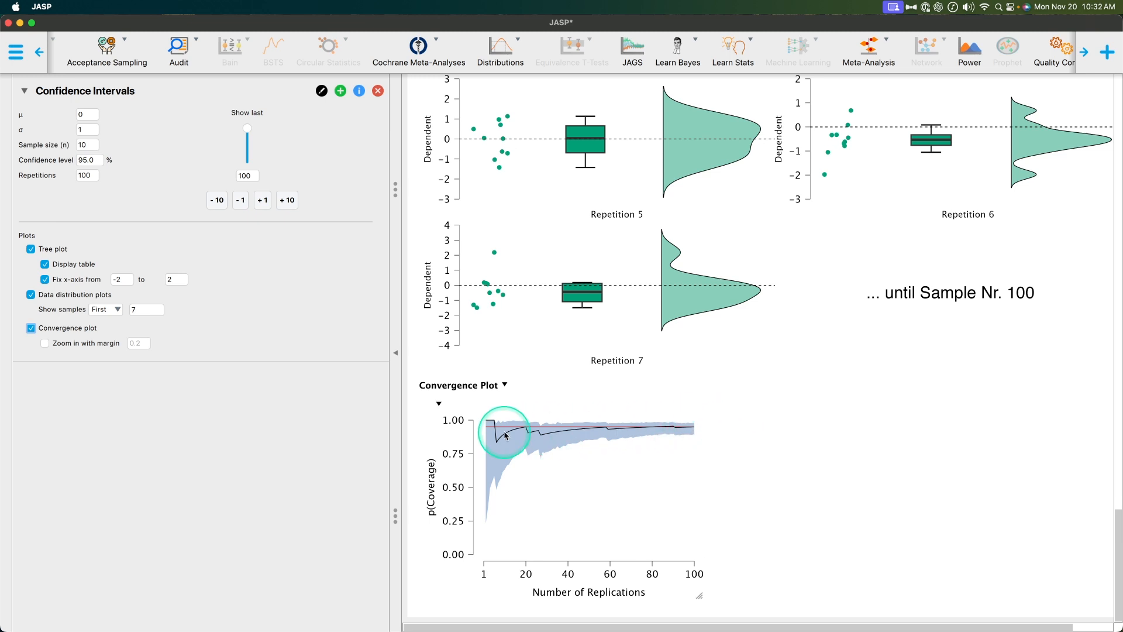
Enable zooming in on the convergence plot, try a margin of 0.5, and set the margin to 0.3.
click(84, 347)
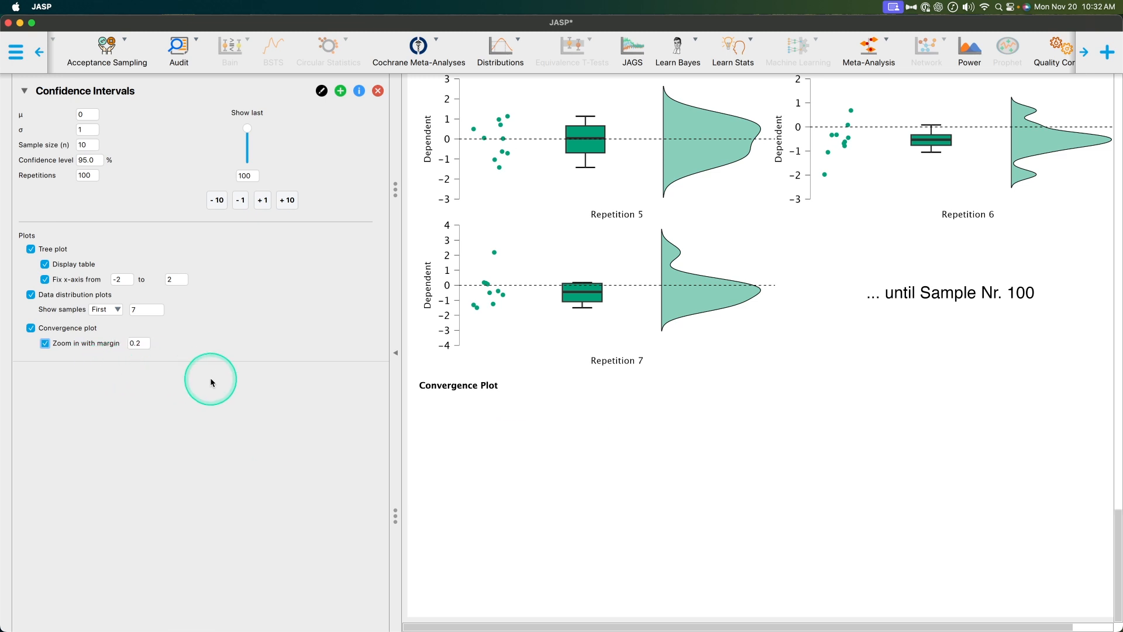
double_click(139, 344)
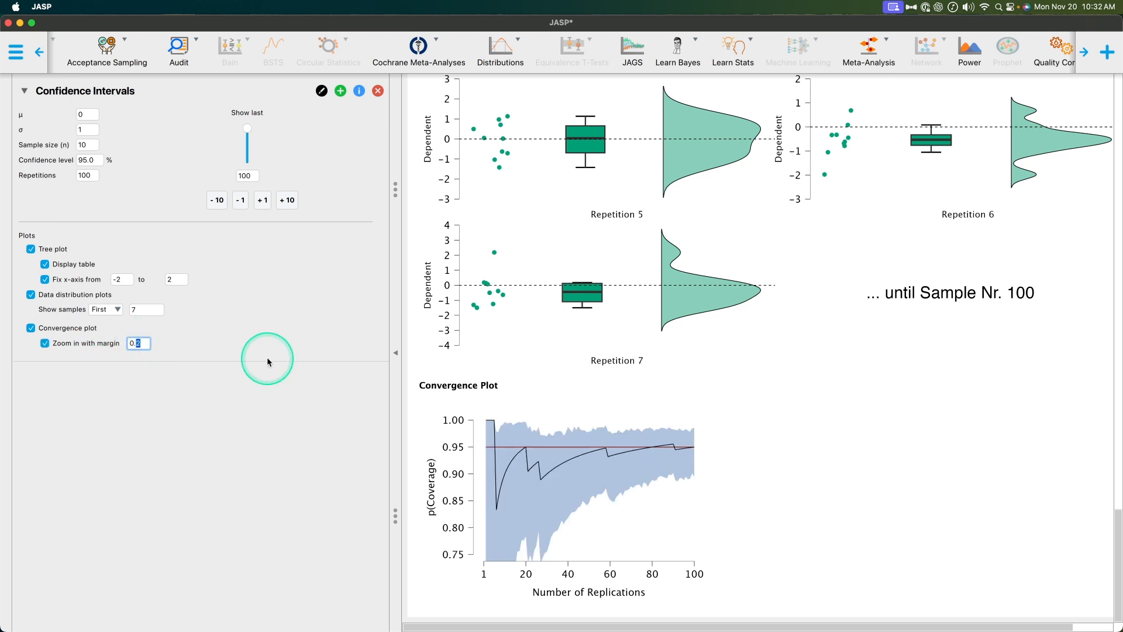
text(5)
key(Return)
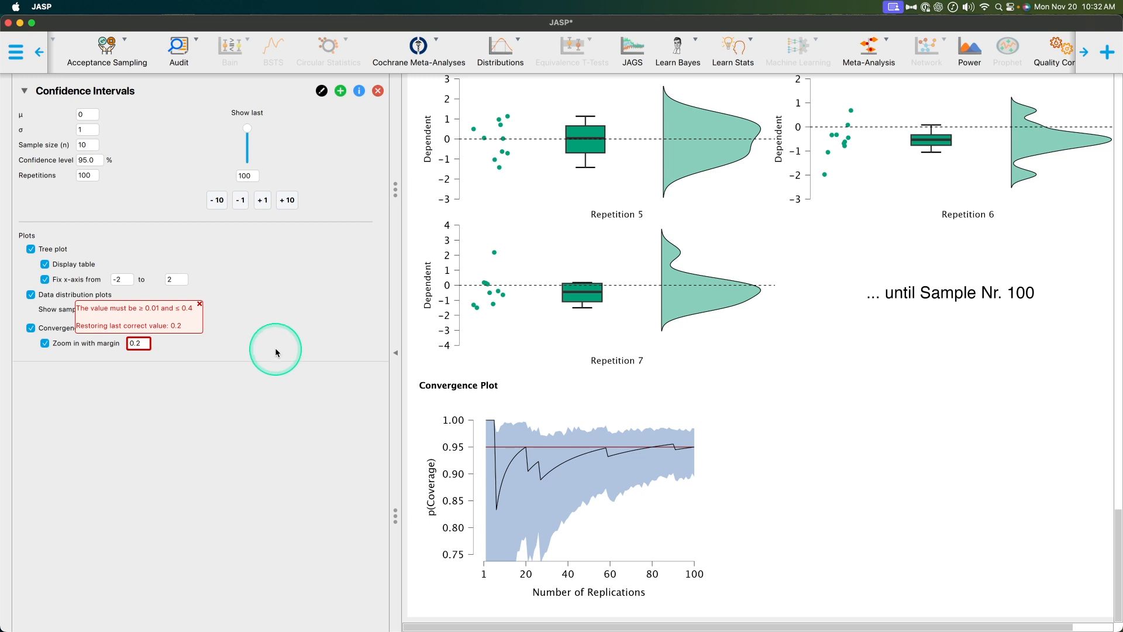
key(BackSpace)
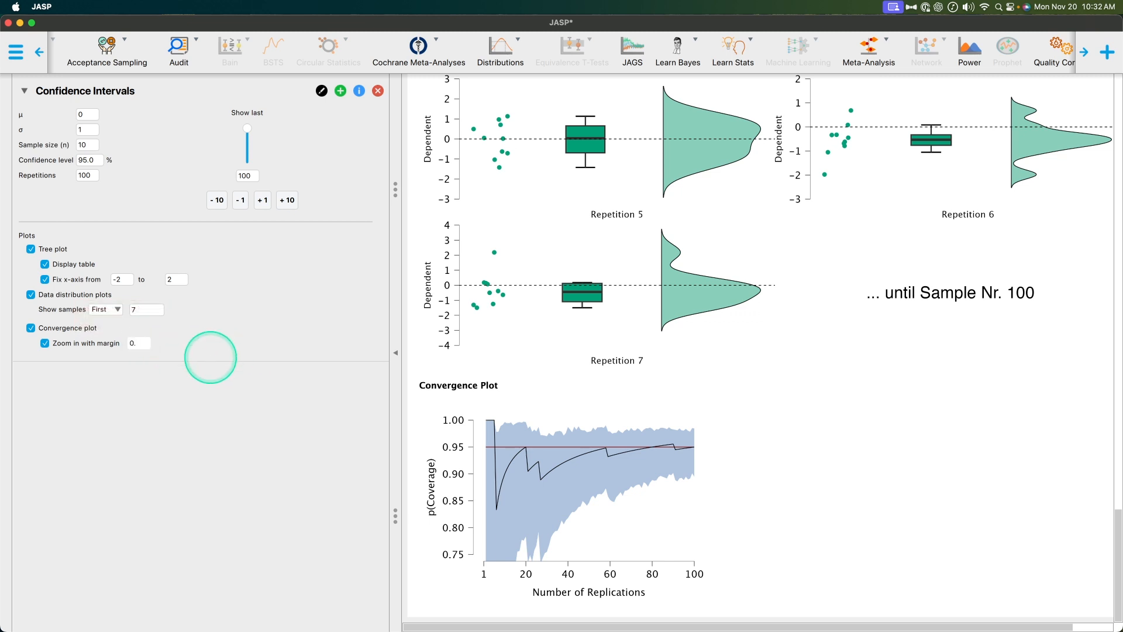
text(3)
click(250, 346)
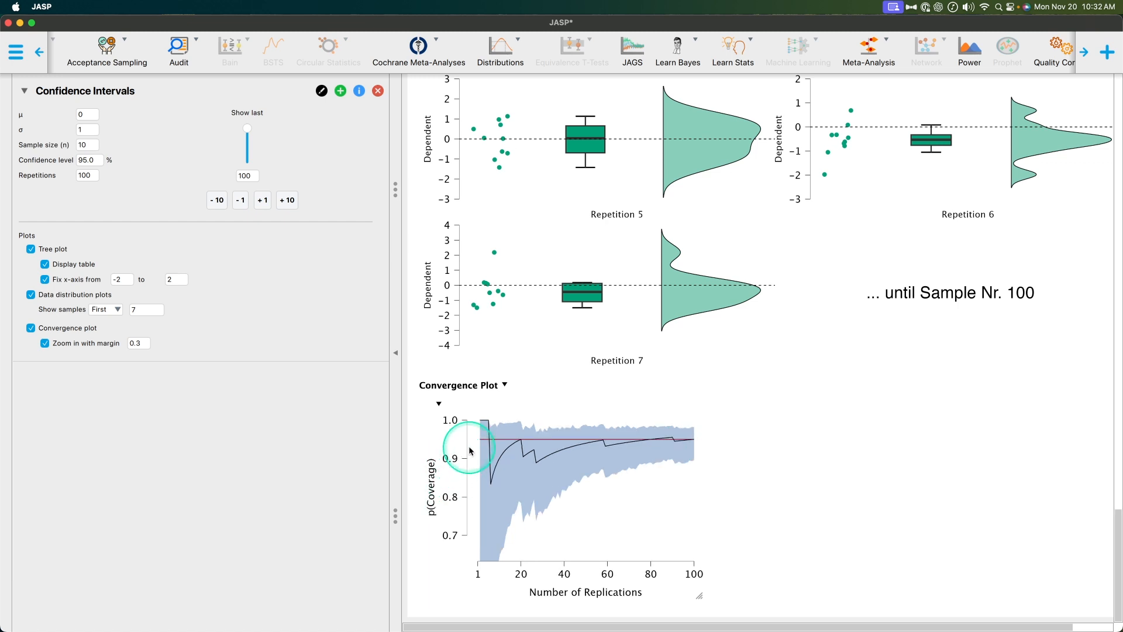
Set the convergence plot's zoom margin to 0.1 and inspect the coverage line.
click(140, 344)
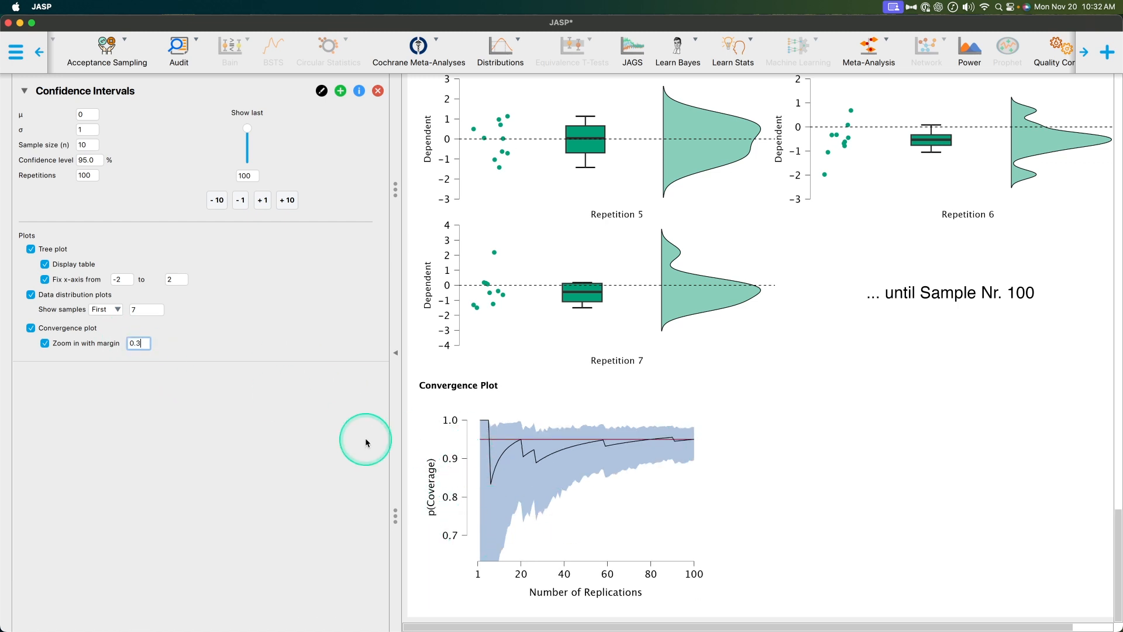
key(BackSpace)
text(1)
click(471, 454)
click(674, 470)
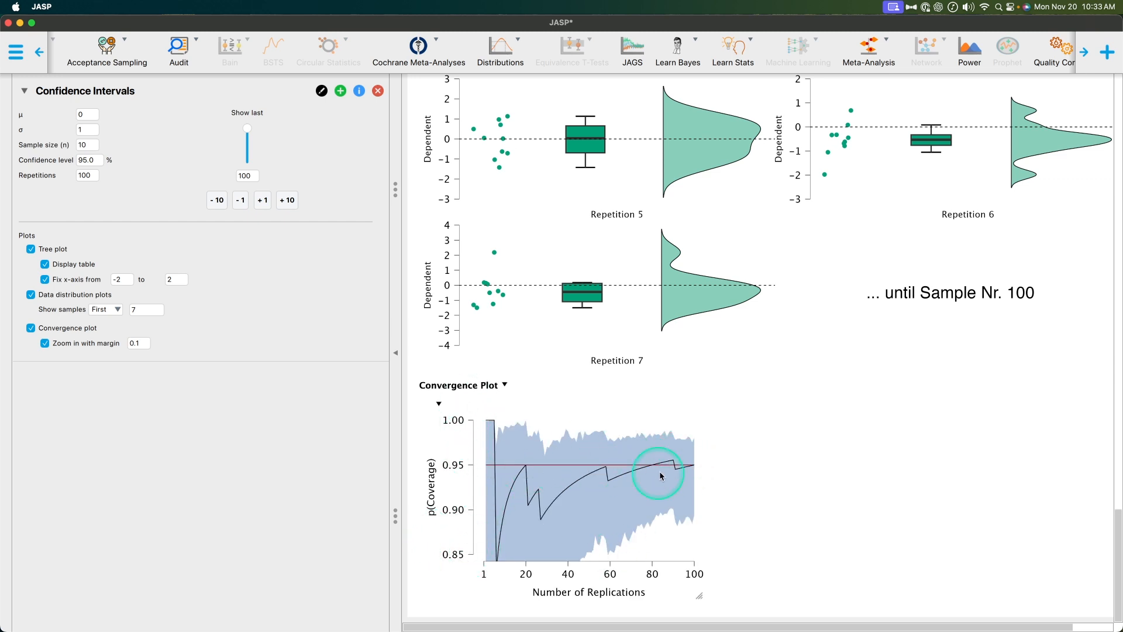
Turn off the convergence plot's zoom and go back to the results table and tree plot.
click(75, 343)
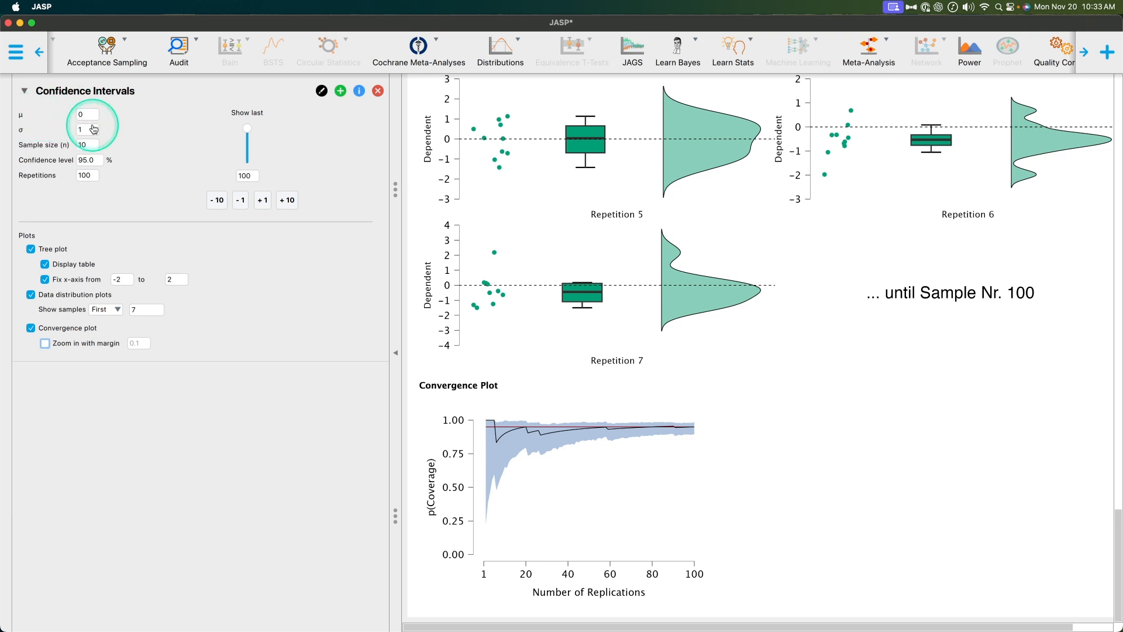
scroll(601, 294, up, 20)
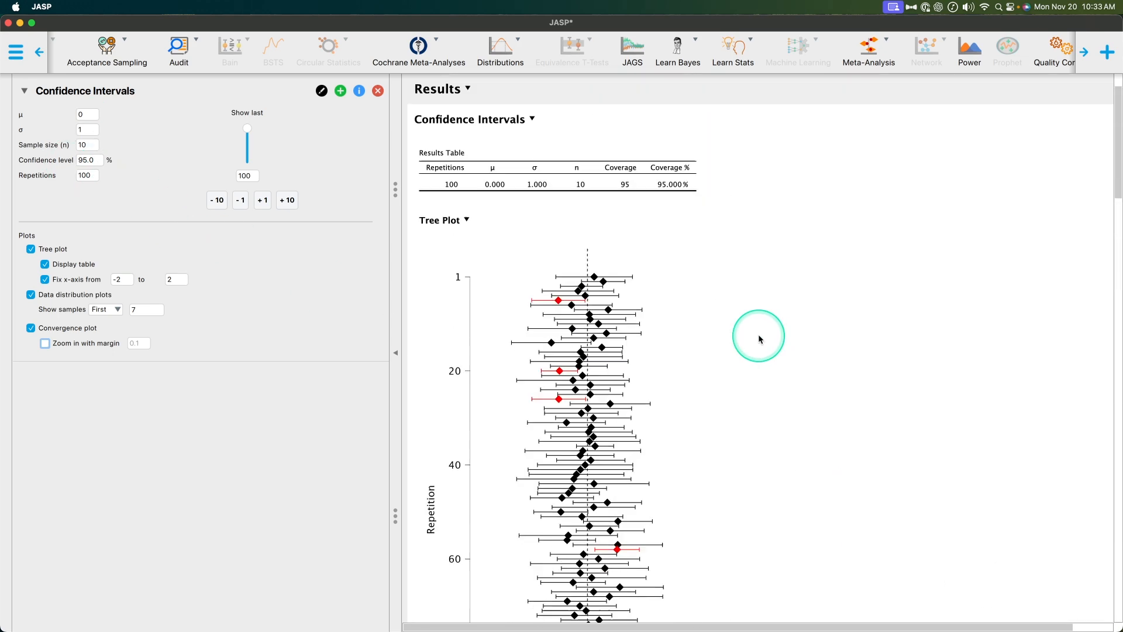